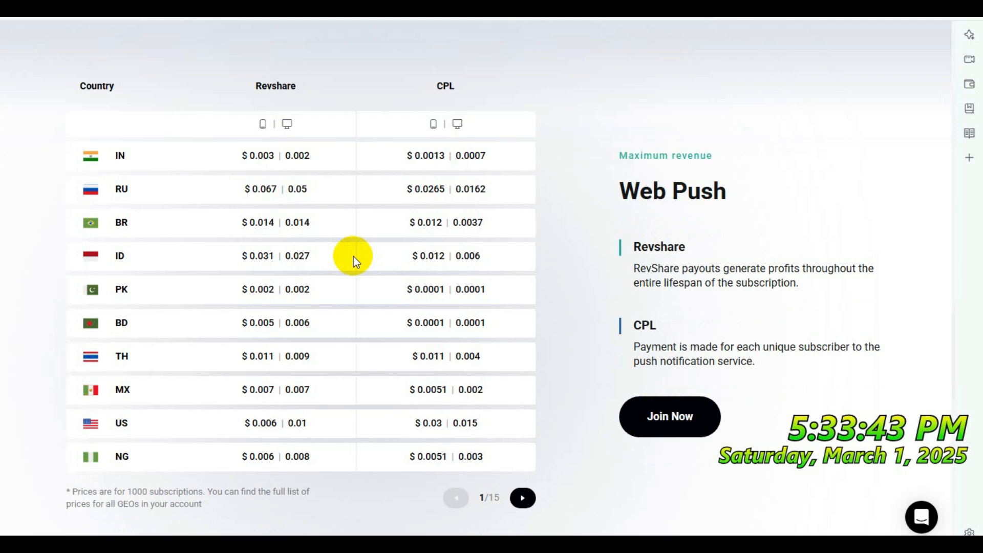
Set the homepage income calculator to desktop traffic and choose India as the country
{"action": "scroll", "coordinate": [344, 254], "scroll_direction": "up", "scroll_amount": 20}
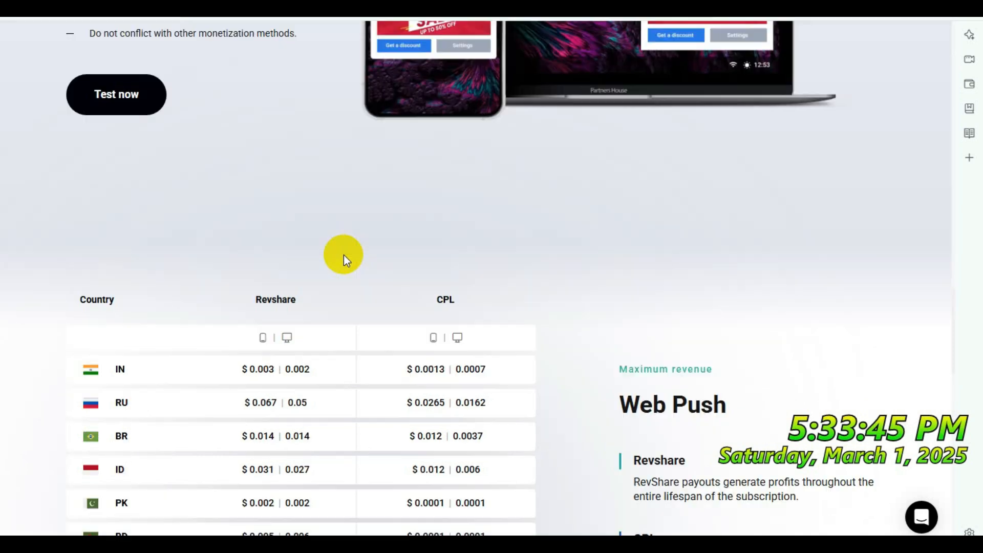
{"action": "scroll", "coordinate": [343, 254], "scroll_direction": "up", "scroll_amount": 10}
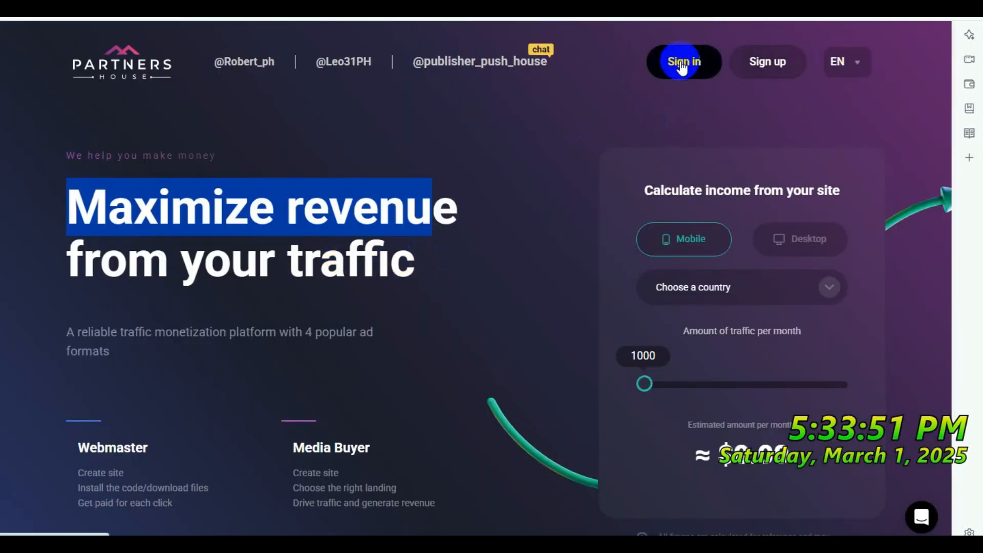
{"action": "left_click", "coordinate": [763, 76]}
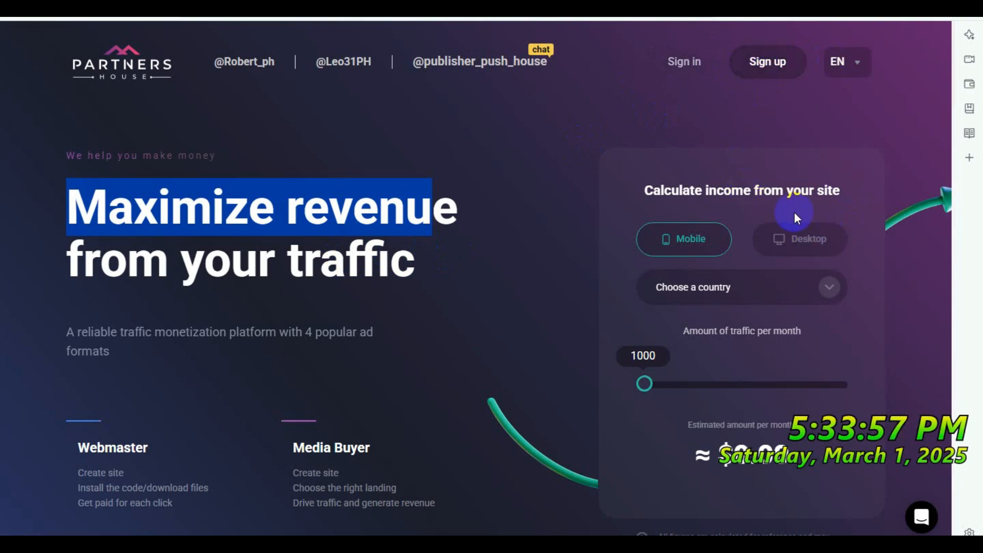
{"action": "left_click", "coordinate": [806, 245]}
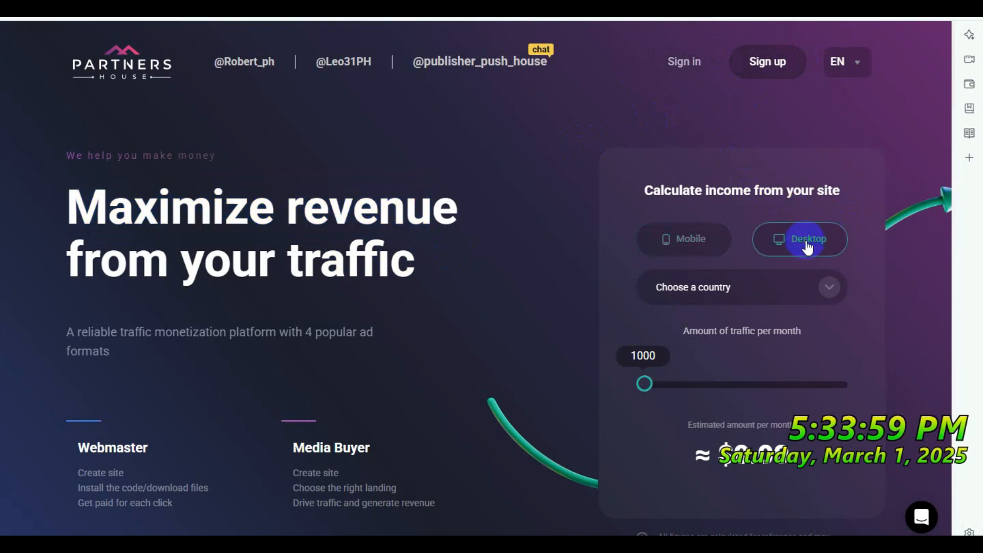
{"action": "left_click", "coordinate": [829, 288]}
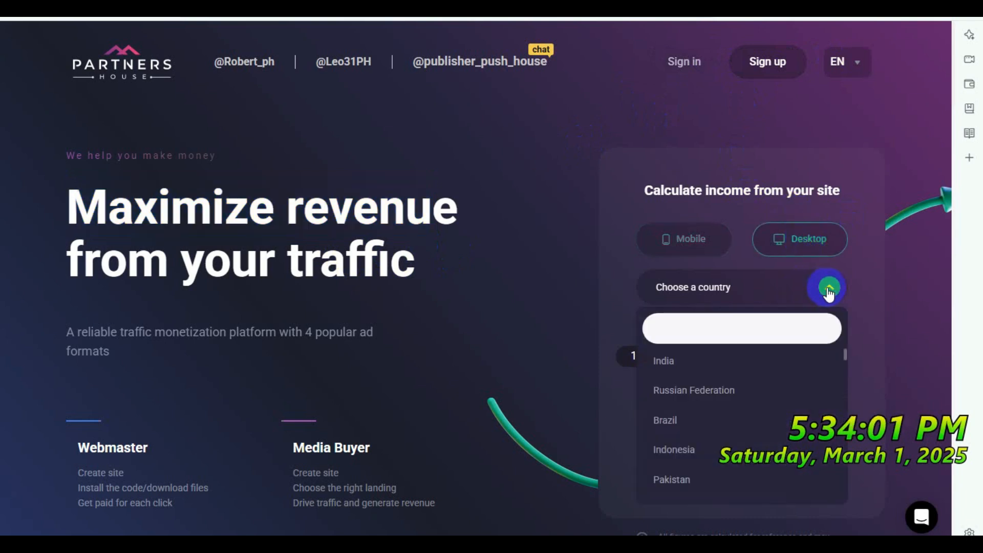
{"action": "left_click", "coordinate": [700, 373]}
{"action": "left_click", "coordinate": [654, 390]}
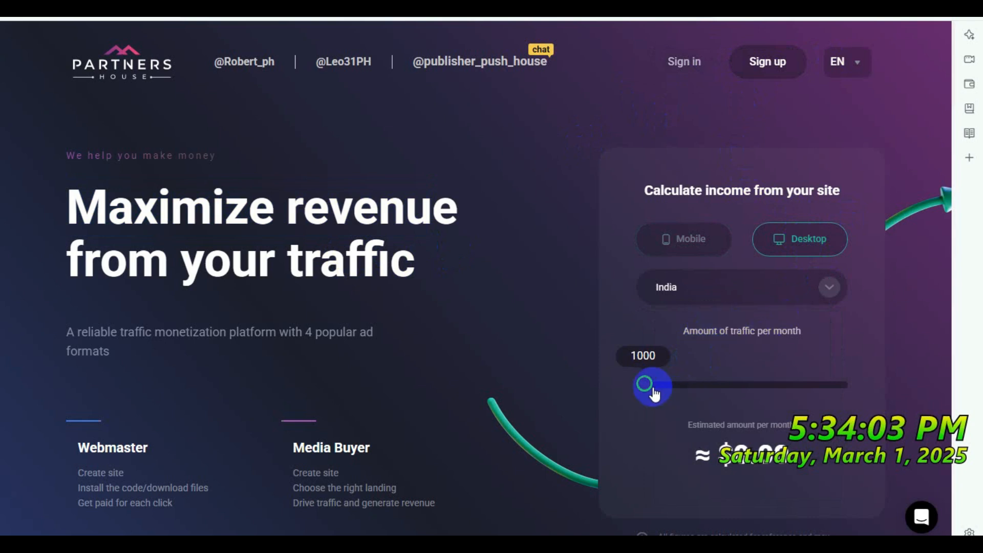
Try a monthly traffic amount of 427000 in the income calculator and reduce it to 11000
{"action": "mouse_move", "coordinate": [648, 392]}
{"action": "left_mouse_down"}
{"action": "mouse_move", "coordinate": [663, 390]}
{"action": "mouse_move", "coordinate": [644, 394]}
{"action": "left_mouse_up"}
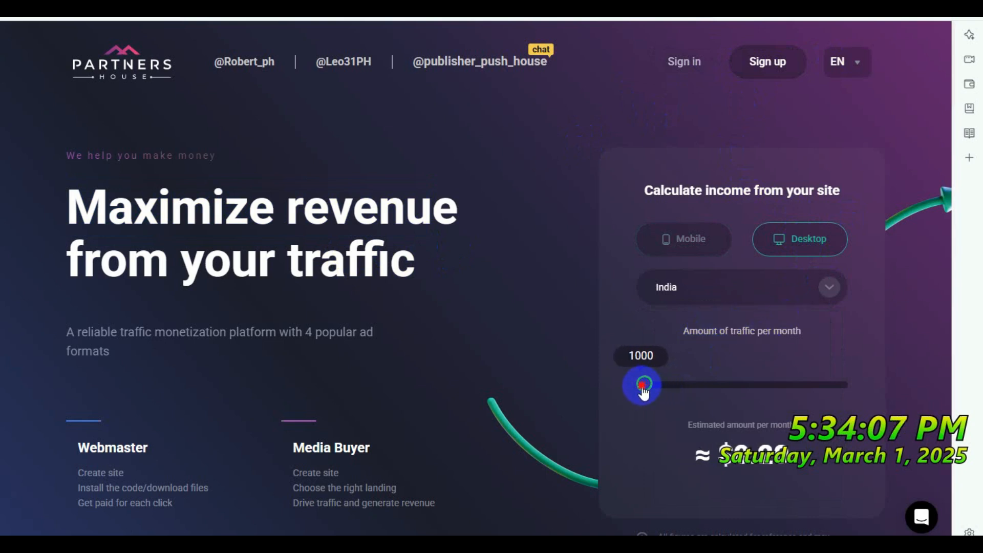
{"action": "scroll", "coordinate": [642, 394], "scroll_direction": "down", "scroll_amount": 3}
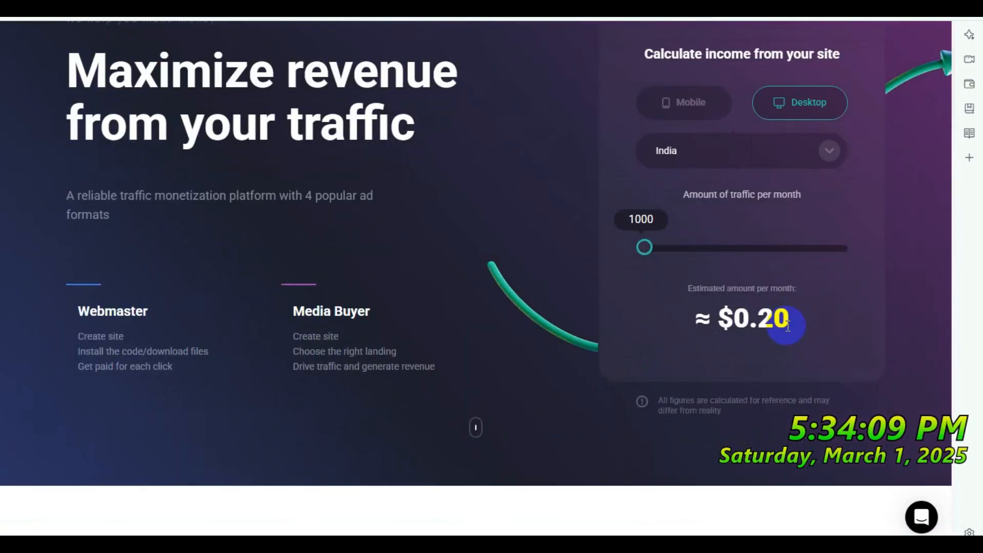
{"action": "left_click_drag", "start_coordinate": [649, 255], "coordinate": [730, 254]}
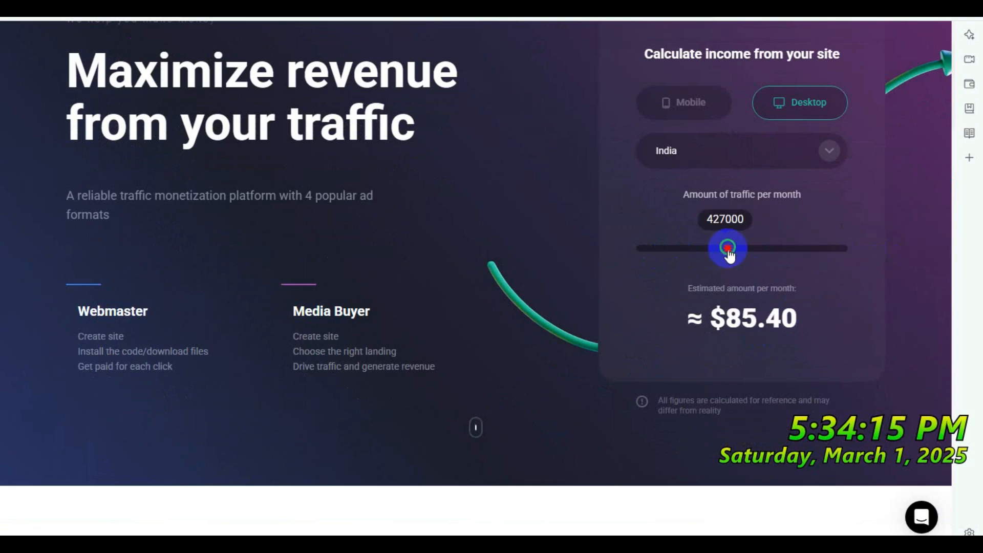
{"action": "double_click", "coordinate": [731, 218]}
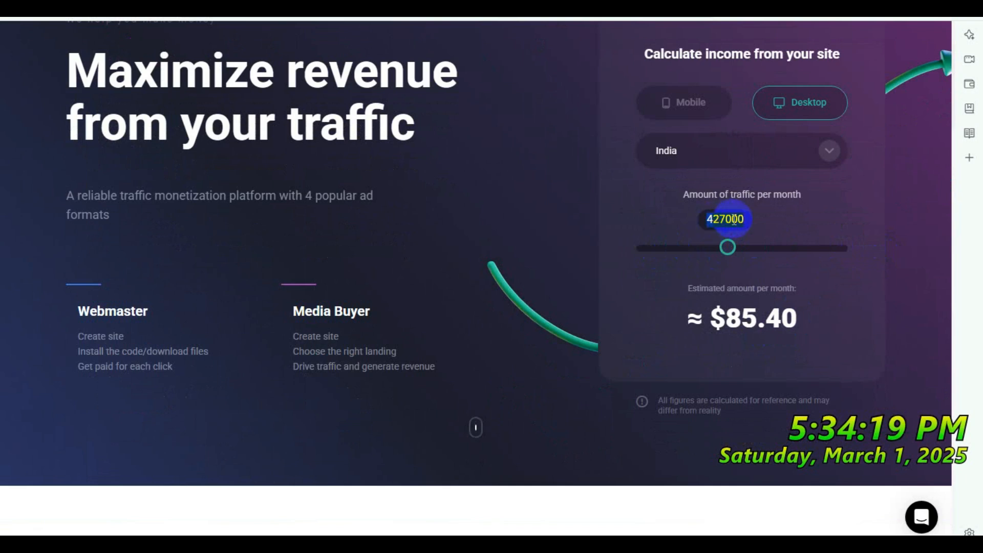
{"action": "left_click_drag", "start_coordinate": [727, 247], "coordinate": [649, 261]}
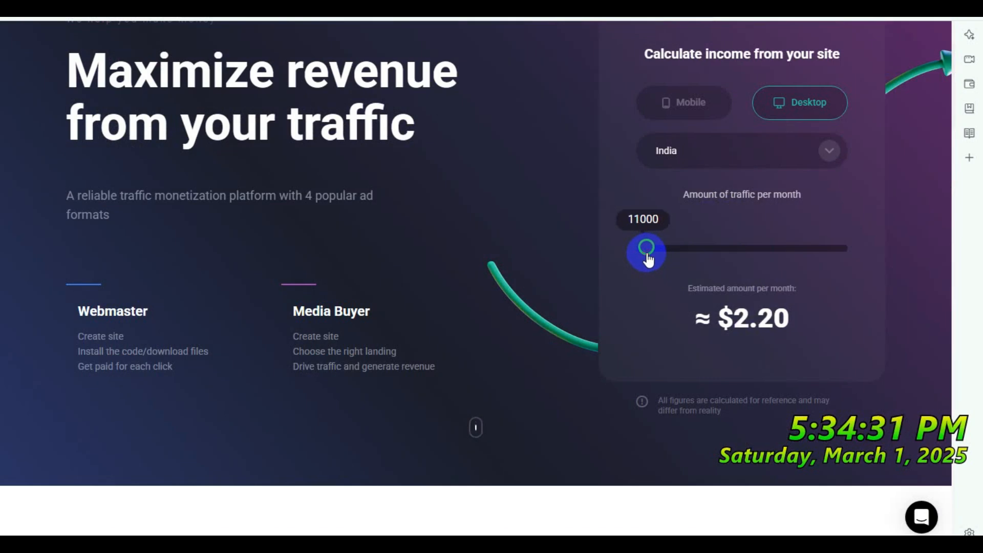
{"action": "left_click_drag", "start_coordinate": [649, 260], "coordinate": [649, 261]}
Open the Partners.House account sign-up form and highlight its heading
{"action": "scroll", "coordinate": [756, 284], "scroll_direction": "up", "scroll_amount": 3}
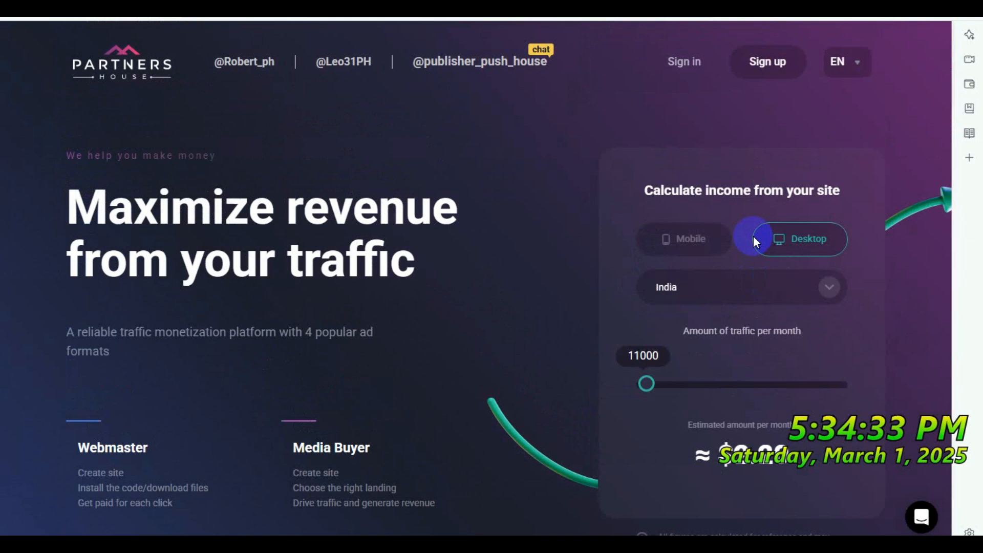
{"action": "left_click", "coordinate": [770, 64]}
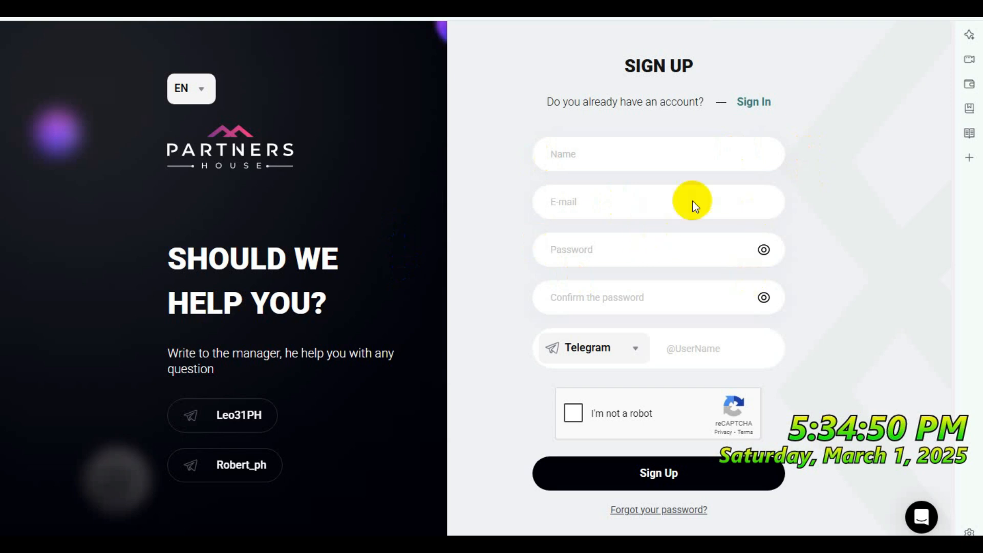
{"action": "left_click_drag", "start_coordinate": [600, 72], "coordinate": [704, 63]}
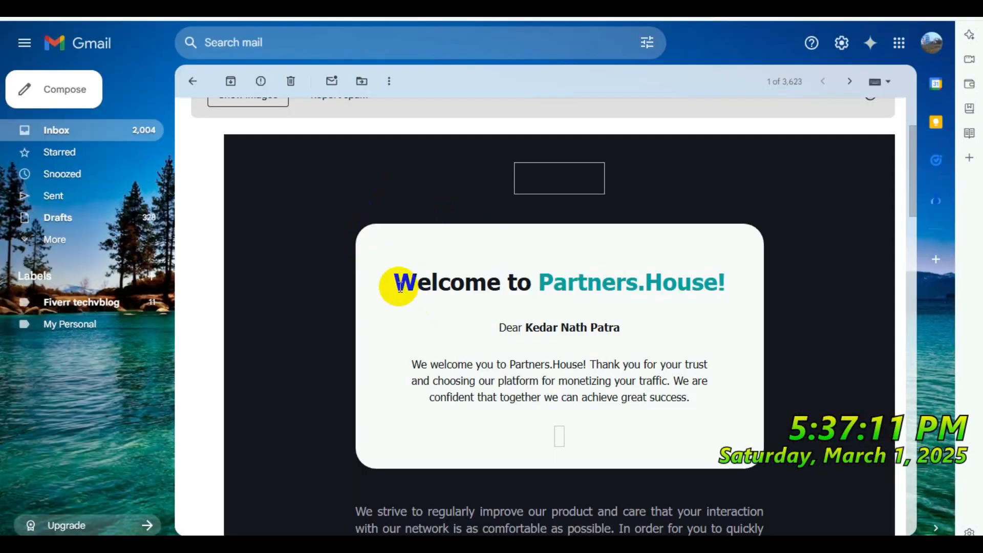
Highlight the welcome heading of the Partners.House e-mail in Gmail
{"action": "left_click_drag", "start_coordinate": [394, 281], "coordinate": [703, 281]}
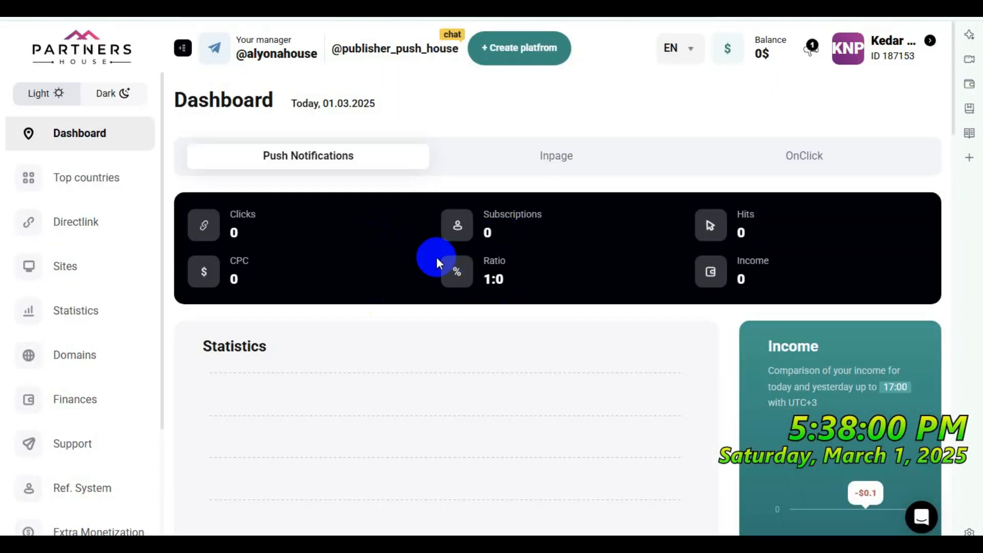
From the sites list, review the new platform options and start adding a site under Your Website
{"action": "left_click", "coordinate": [61, 269]}
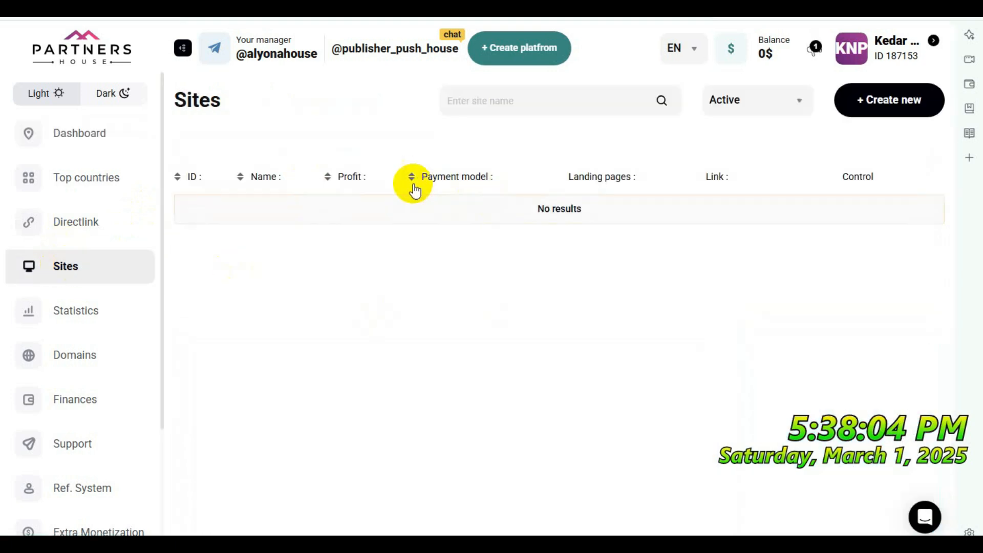
{"action": "left_click", "coordinate": [529, 61]}
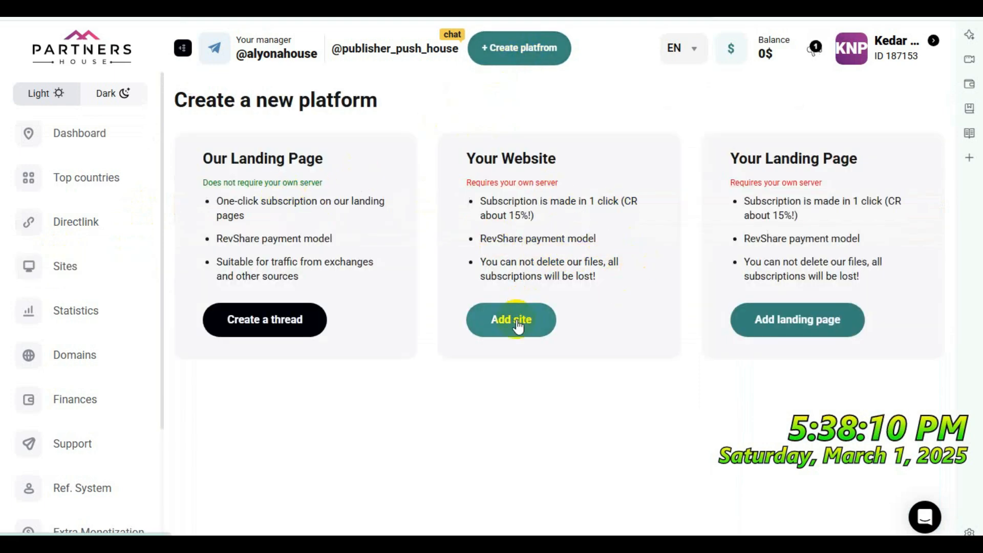
{"action": "left_click_drag", "start_coordinate": [198, 158], "coordinate": [338, 163]}
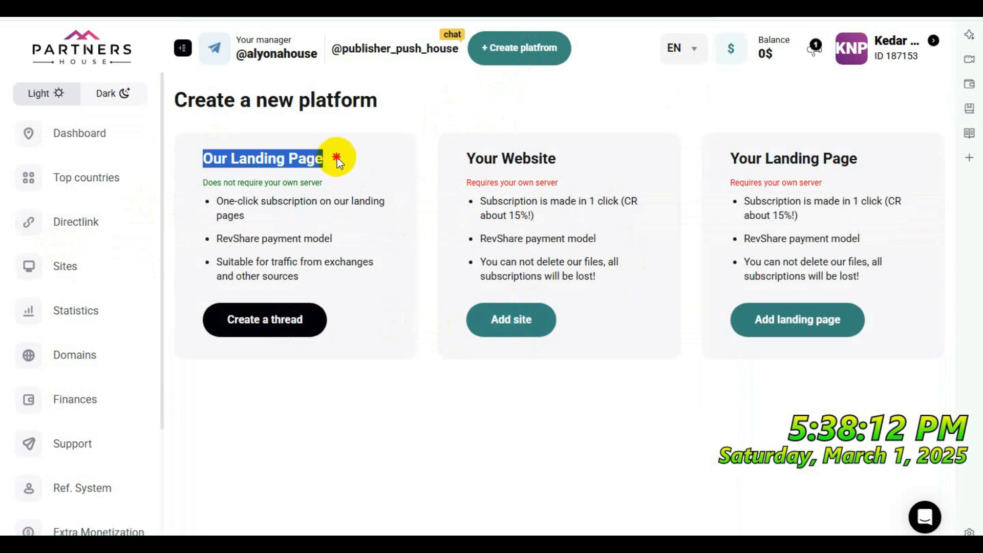
{"action": "left_click_drag", "start_coordinate": [465, 159], "coordinate": [569, 163]}
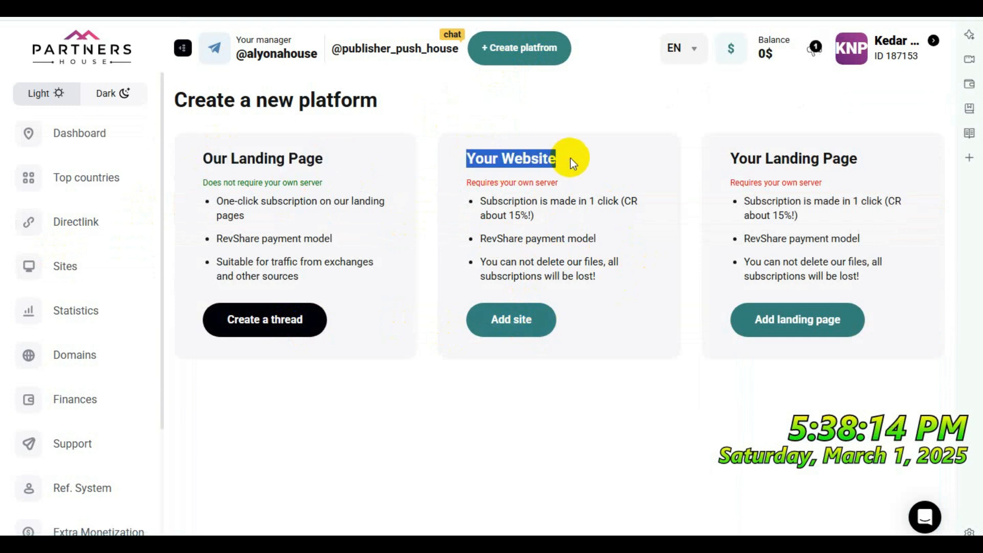
{"action": "left_click_drag", "start_coordinate": [740, 160], "coordinate": [878, 150]}
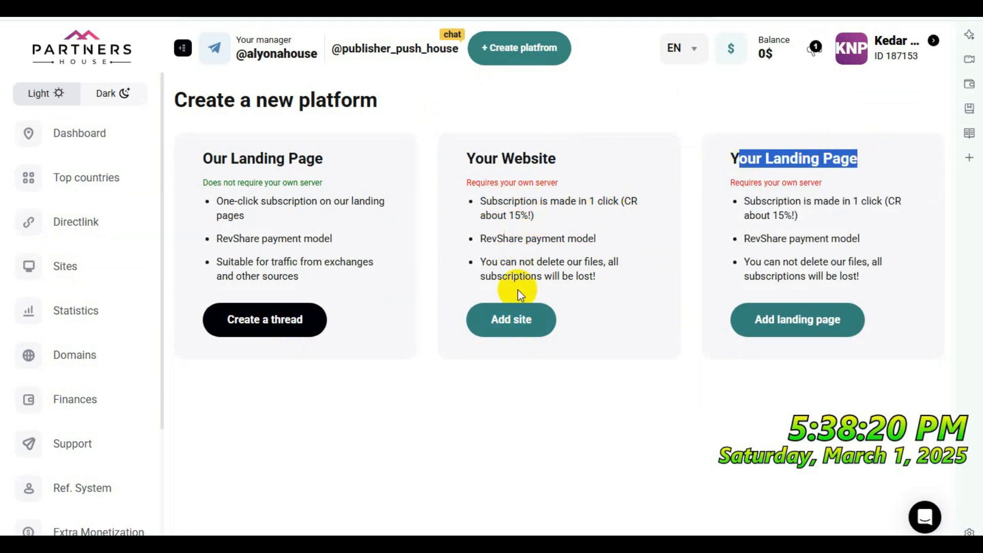
{"action": "left_click", "coordinate": [512, 322]}
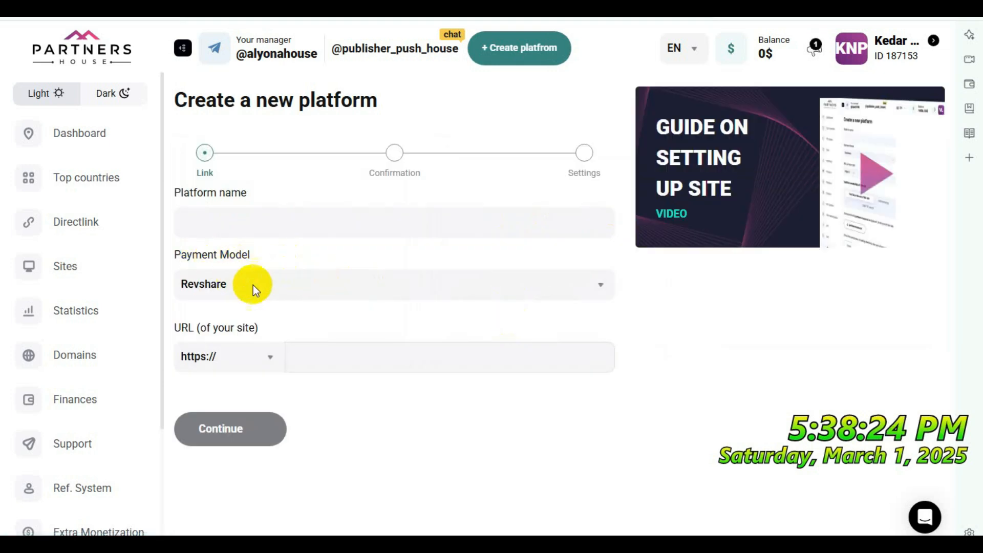
Name the new platform Tech Blogger and check the payment models, keeping Revshare
{"action": "left_click", "coordinate": [222, 218]}
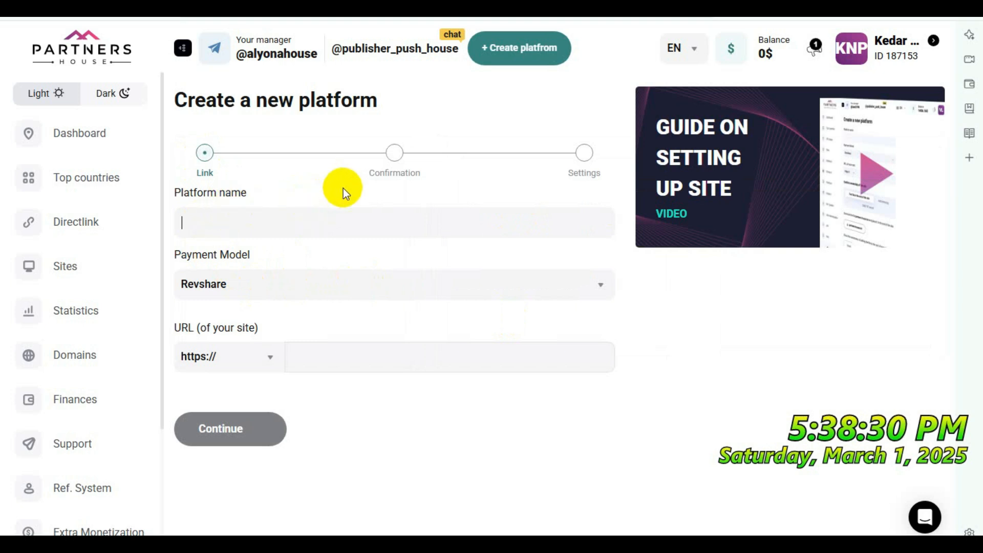
{"action": "type", "text": "Te"}
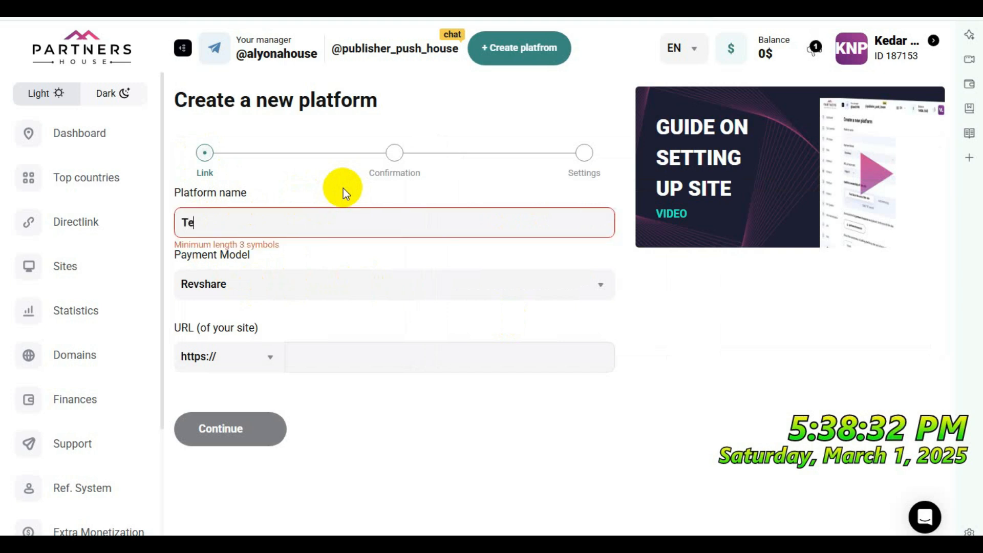
{"action": "type", "text": "ch Blogger"}
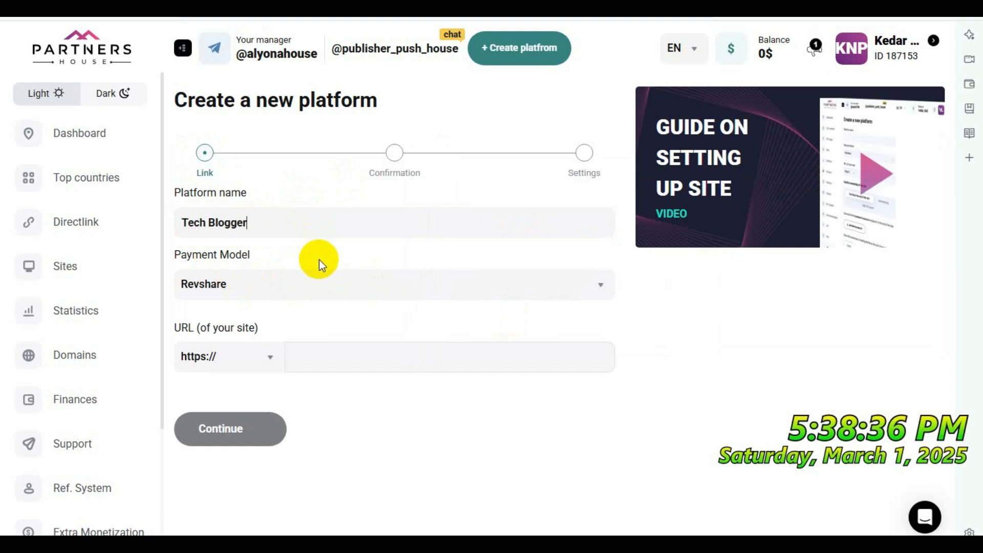
{"action": "left_click", "coordinate": [312, 280]}
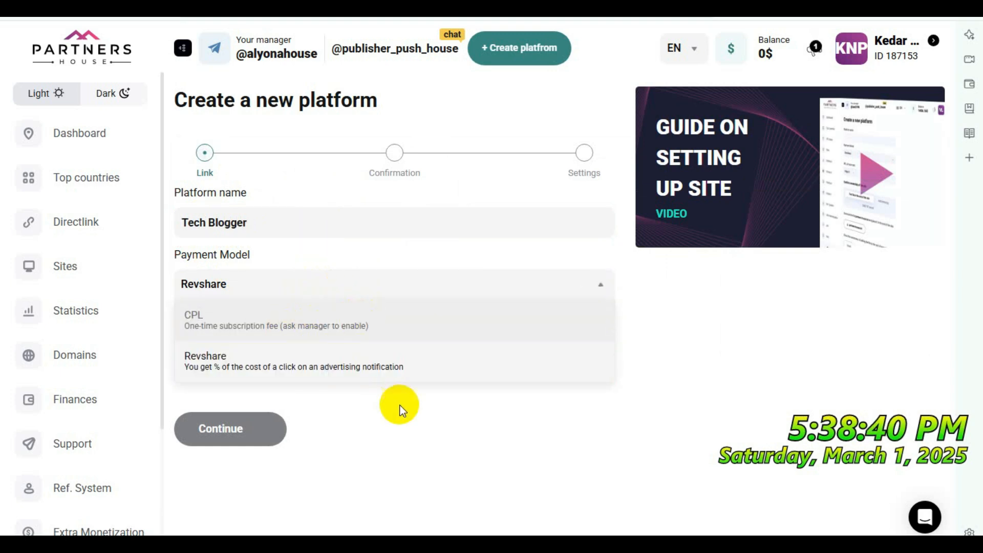
{"action": "left_click", "coordinate": [419, 432]}
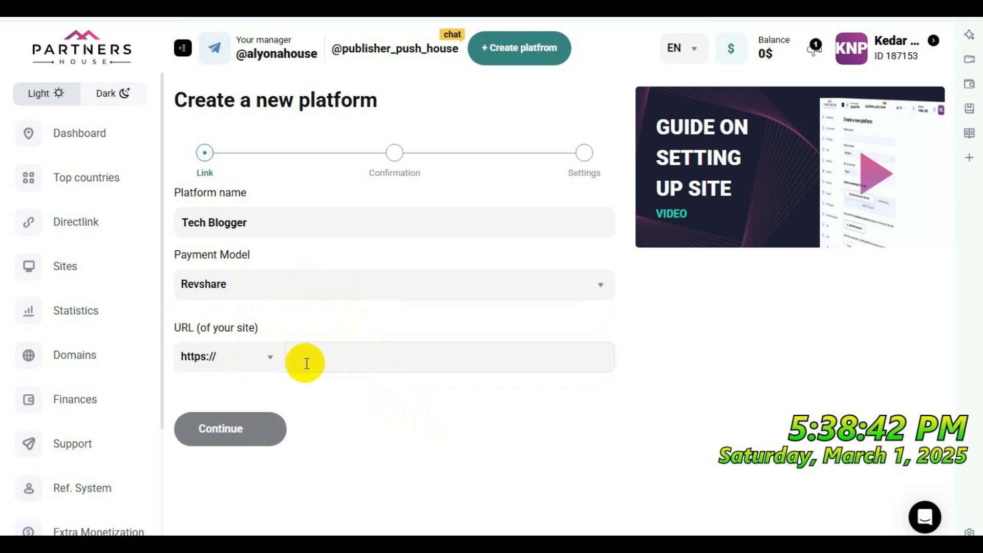
{"action": "left_click", "coordinate": [339, 362]}
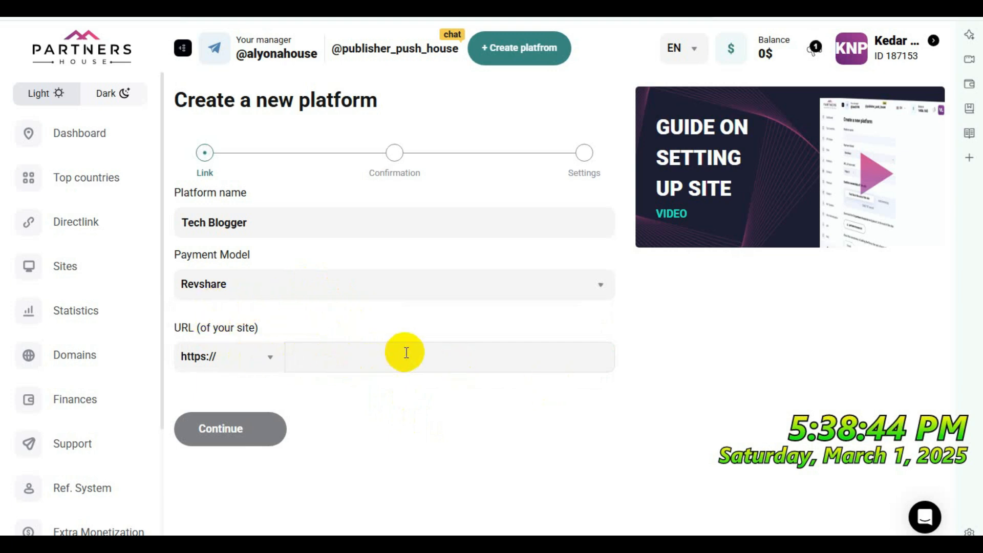
{"action": "type", "text": "www."}
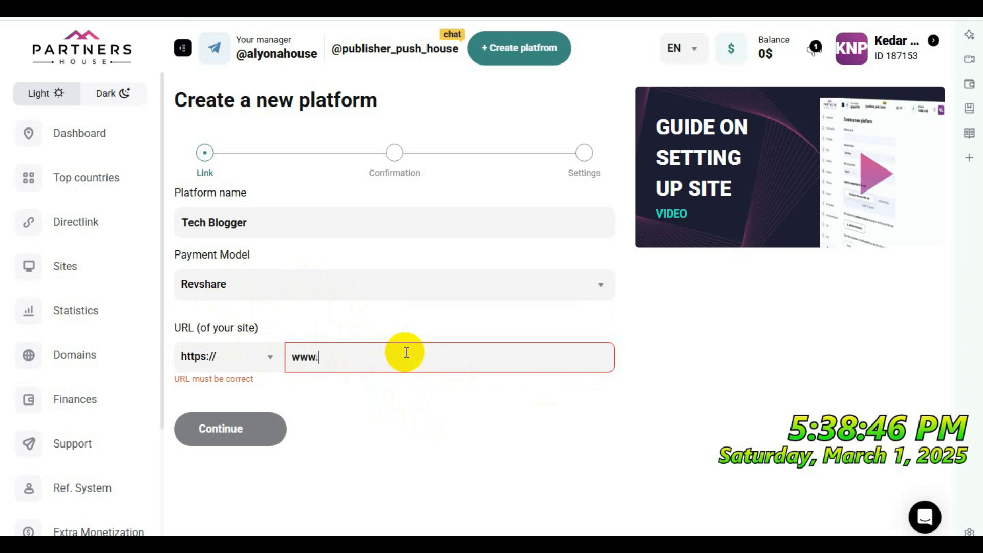
{"action": "type", "text": "indian"}
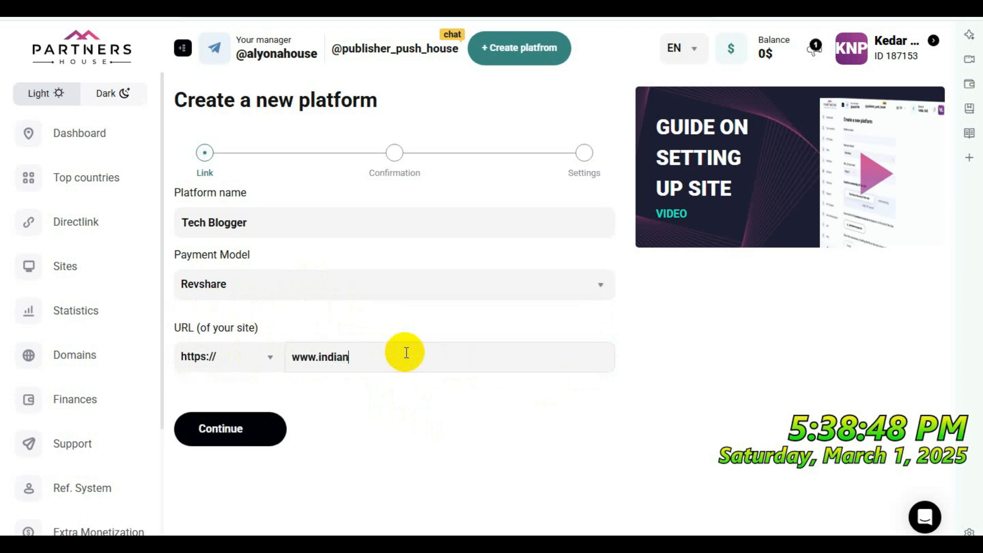
{"action": "type", "text": "youtube.com"}
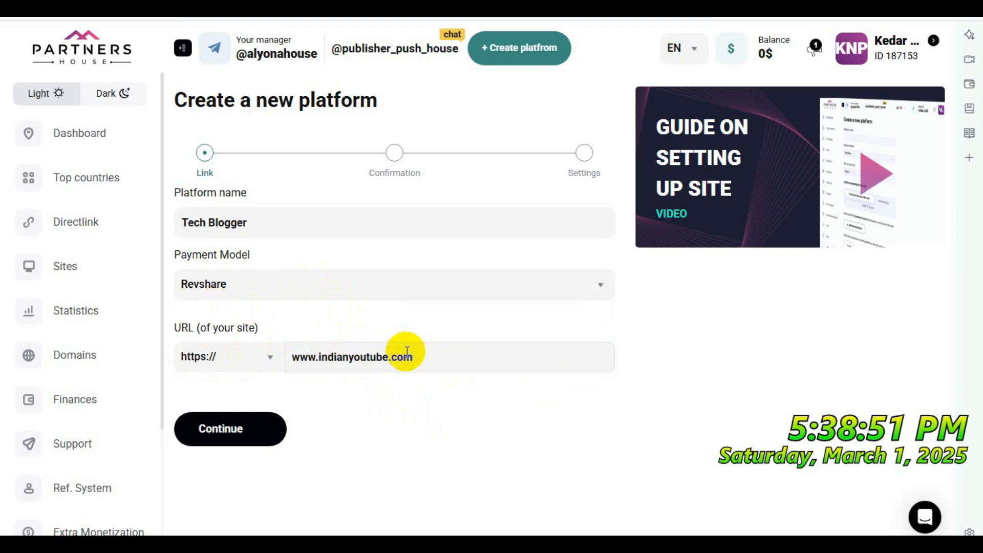
{"action": "left_click", "coordinate": [237, 425]}
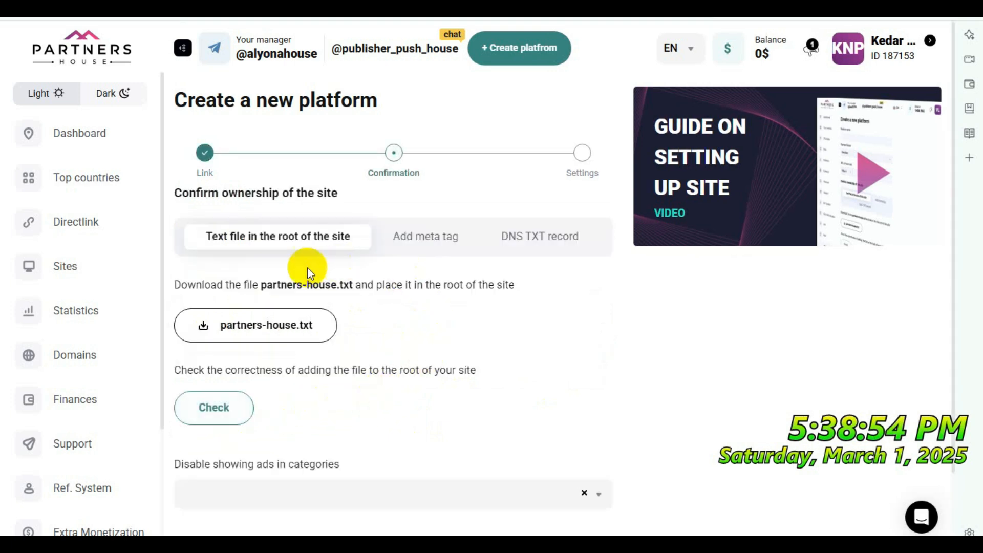
Examine the site ownership confirmation methods: text file in the root, meta tag and DNS TXT record
{"action": "left_click_drag", "start_coordinate": [183, 283], "coordinate": [517, 287]}
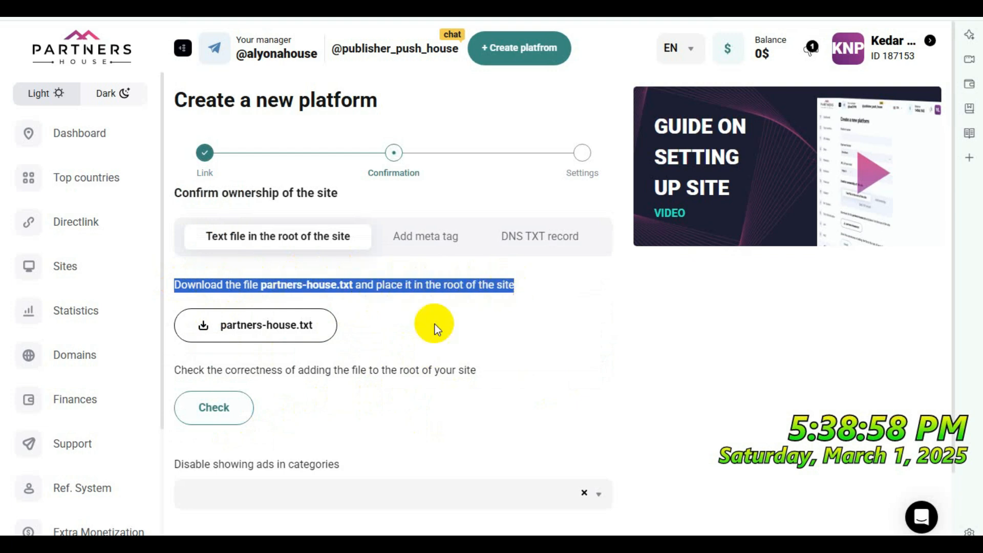
{"action": "left_click_drag", "start_coordinate": [174, 370], "coordinate": [480, 368]}
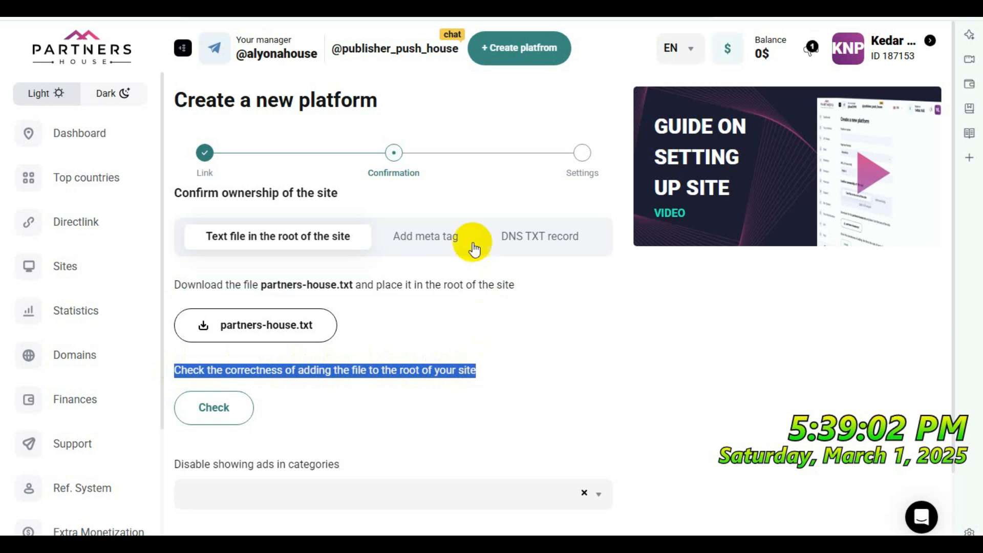
{"action": "left_click", "coordinate": [411, 244]}
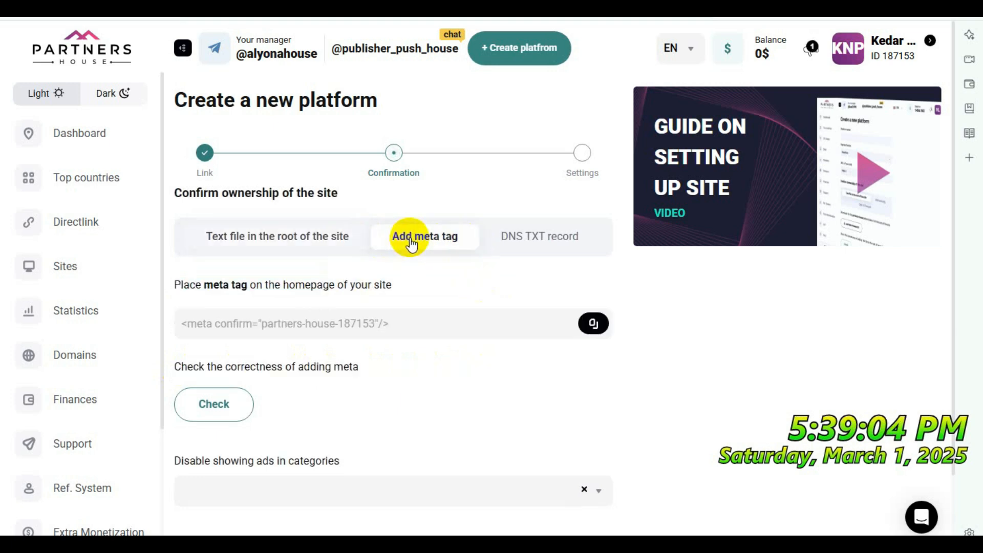
{"action": "left_click", "coordinate": [543, 236]}
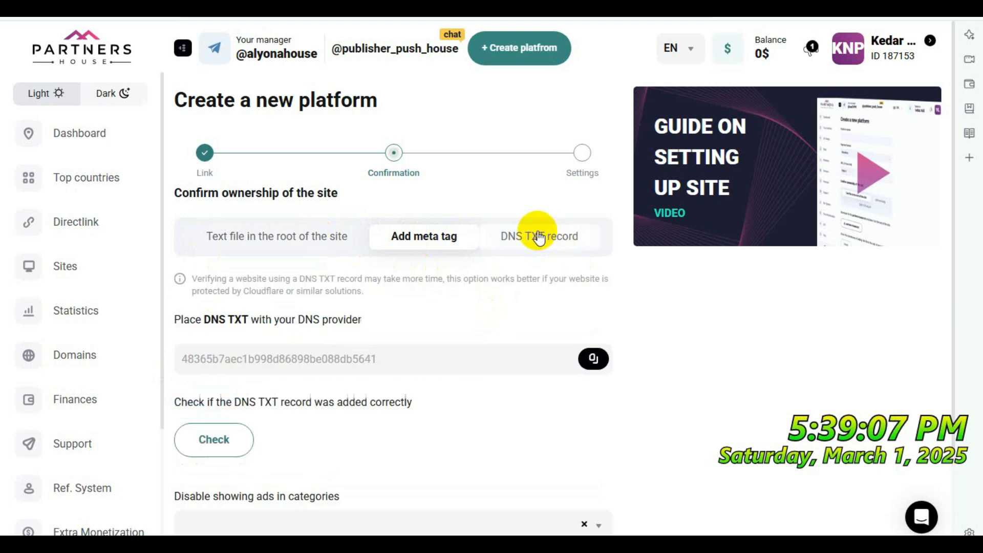
Choose the meta tag method for confirming site ownership and copy the provided tag
{"action": "left_click", "coordinate": [428, 241]}
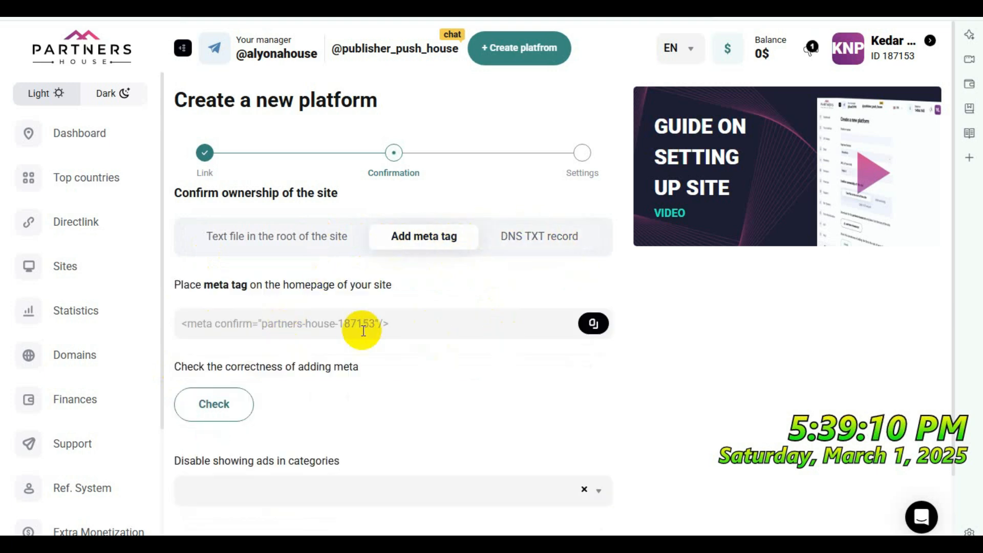
{"action": "left_click_drag", "start_coordinate": [182, 285], "coordinate": [441, 288]}
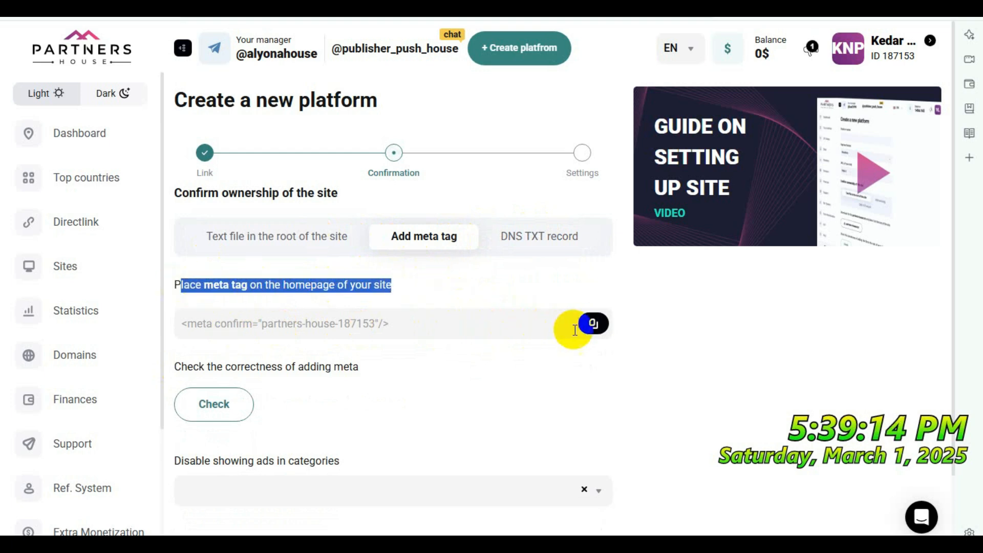
{"action": "left_click", "coordinate": [592, 328]}
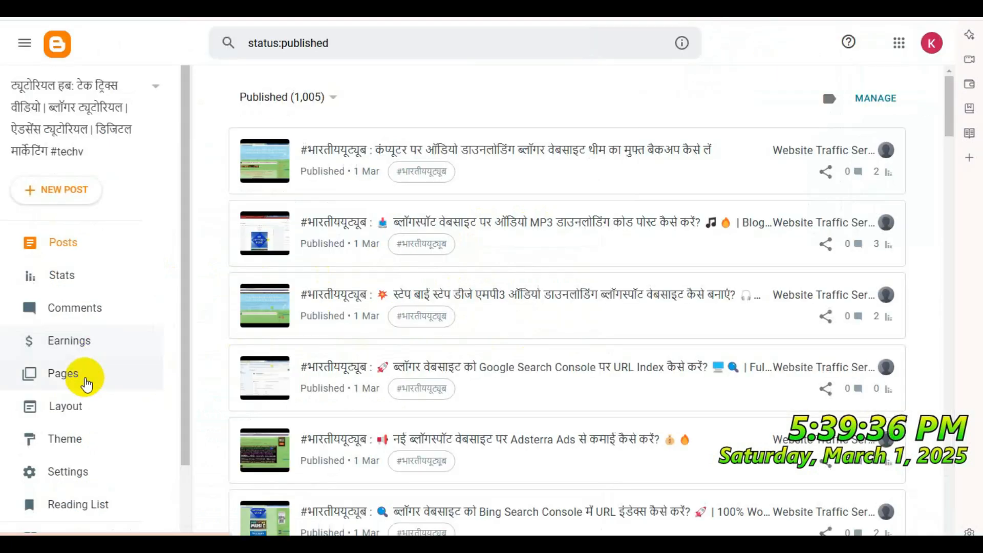
Switch to Blogger, view the live blog, look through its homepage and return to the dashboard
{"action": "scroll", "coordinate": [84, 379], "scroll_direction": "down", "scroll_amount": 3}
{"action": "left_click", "coordinate": [77, 452]}
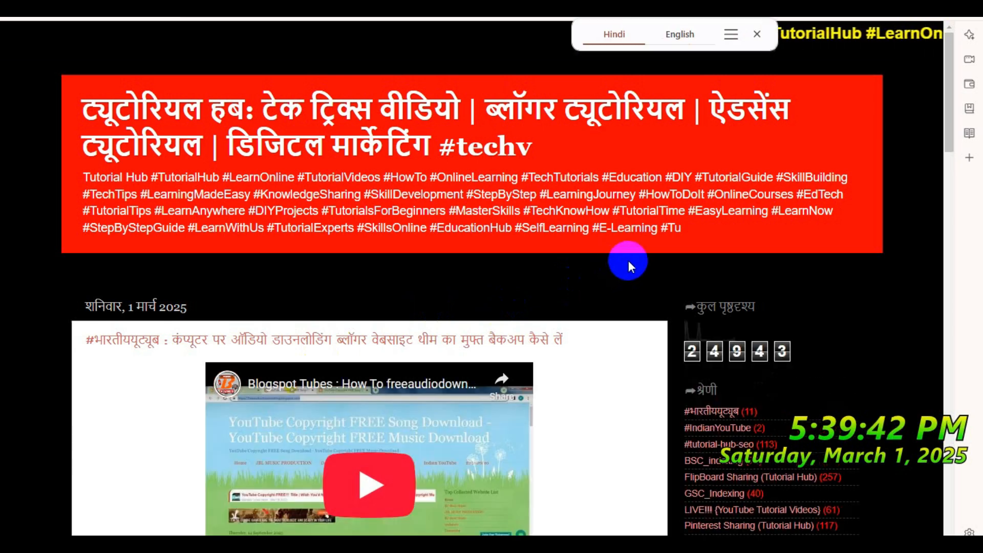
{"action": "scroll", "coordinate": [629, 260], "scroll_direction": "down", "scroll_amount": 8}
{"action": "scroll", "coordinate": [630, 260], "scroll_direction": "down", "scroll_amount": 13}
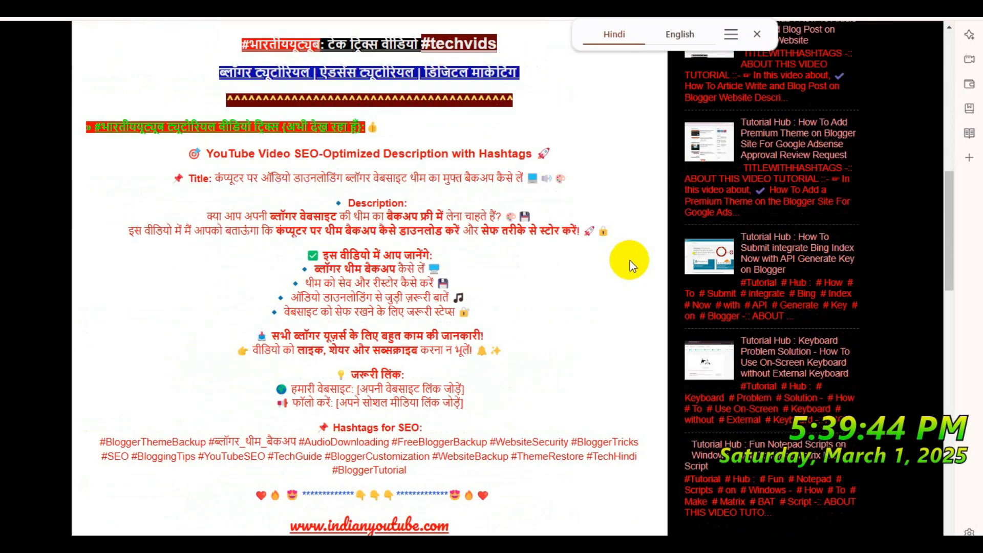
{"action": "scroll", "coordinate": [630, 260], "scroll_direction": "down", "scroll_amount": 12}
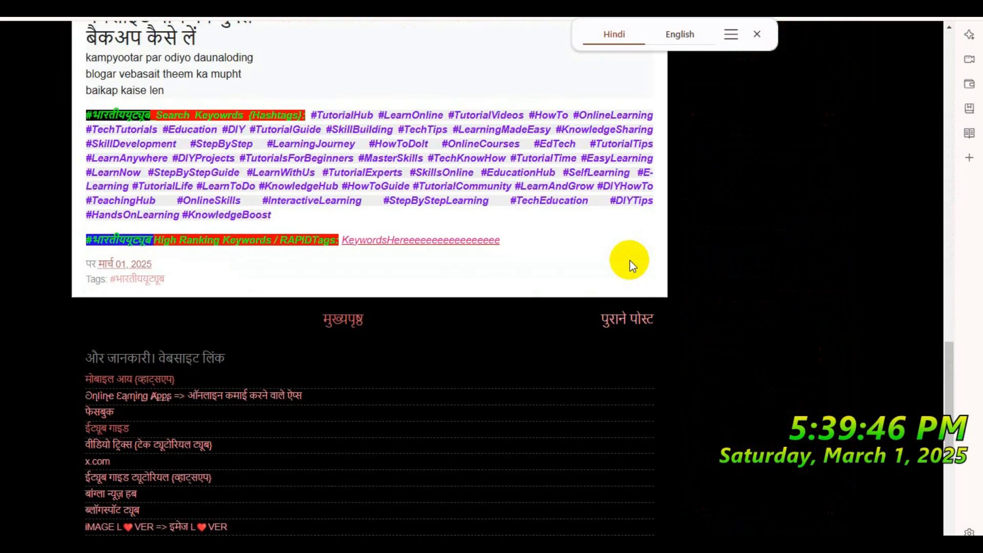
{"action": "scroll", "coordinate": [629, 260], "scroll_direction": "up", "scroll_amount": 20}
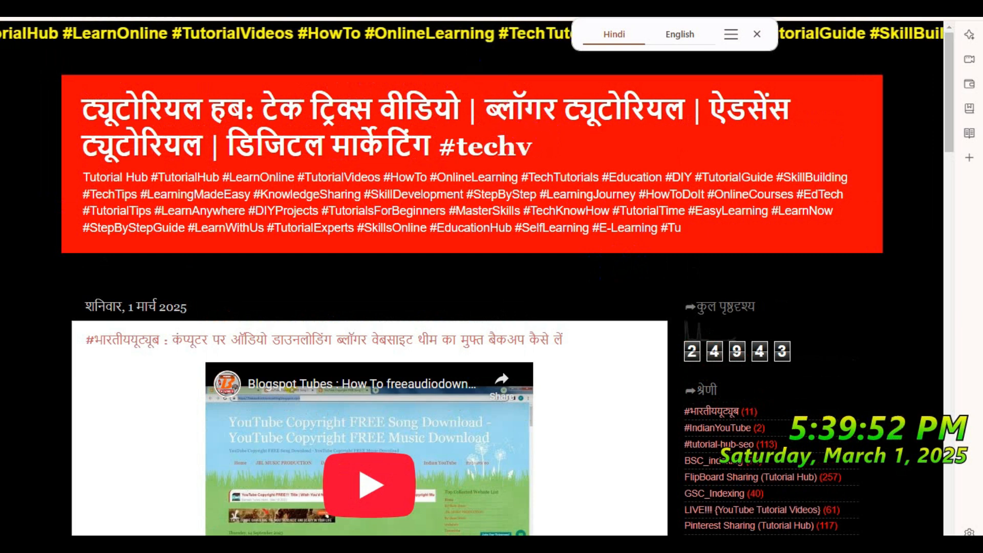
{"action": "left_click", "coordinate": [436, 8]}
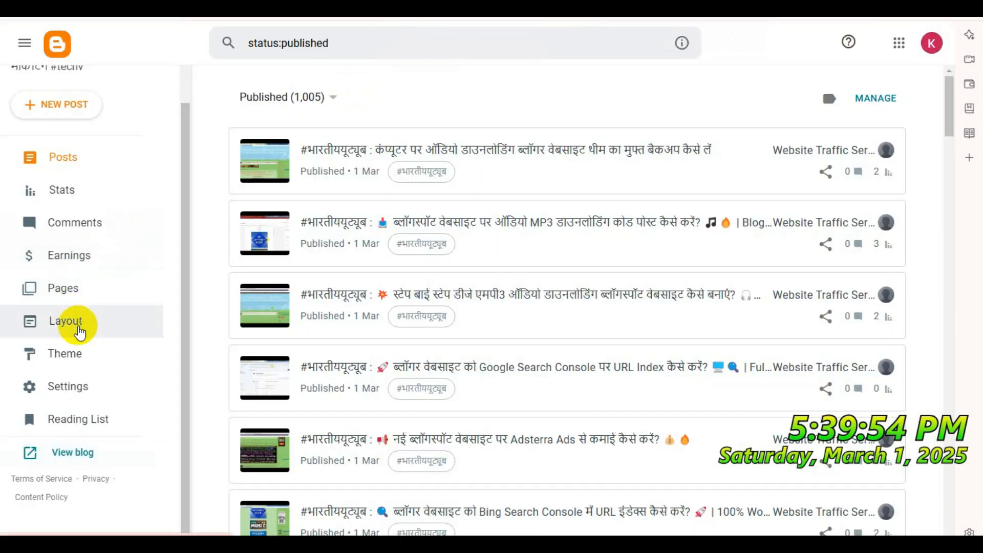
In the blog theme's HTML, add the Partners.House confirmation meta tag directly below the <head> tag and save the theme
{"action": "left_click", "coordinate": [71, 357]}
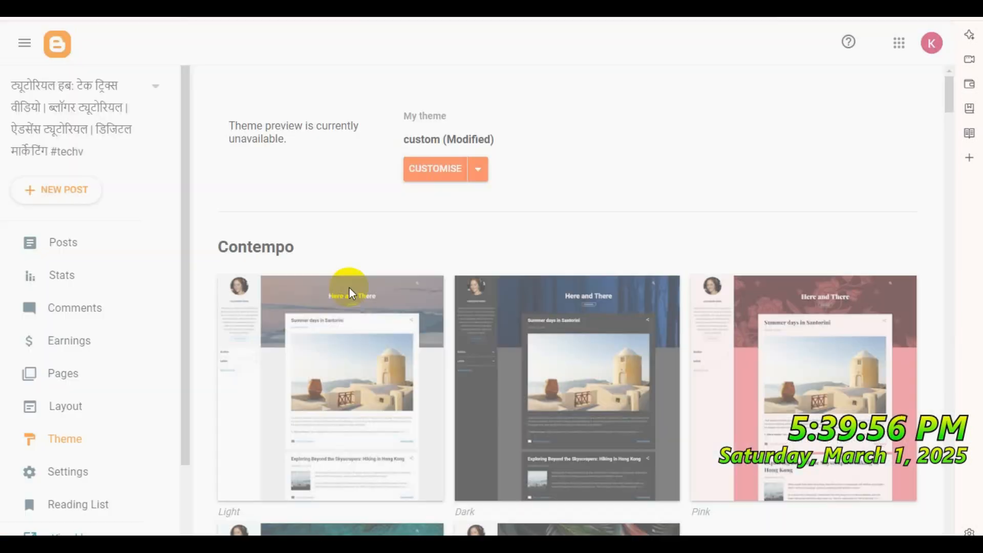
{"action": "left_click", "coordinate": [481, 173]}
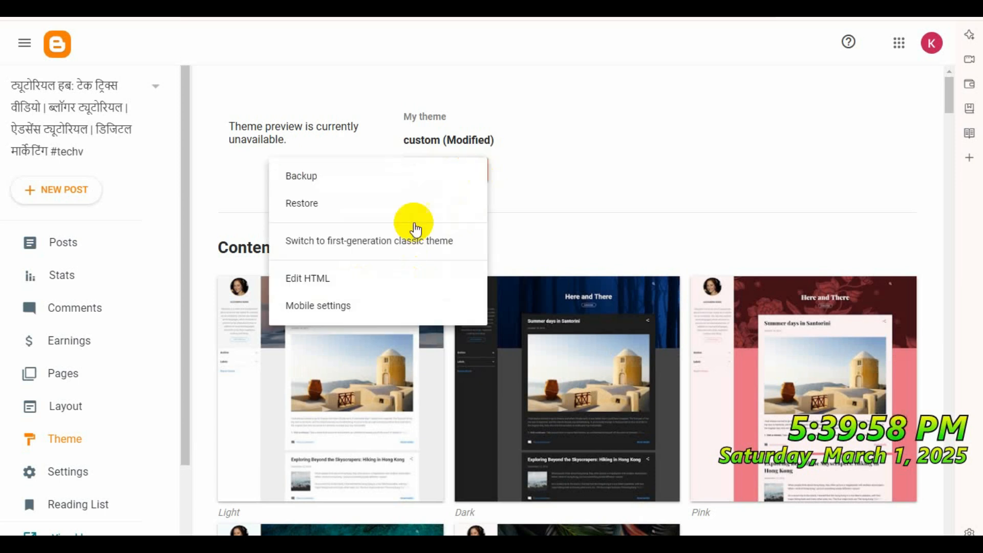
{"action": "left_click", "coordinate": [344, 278]}
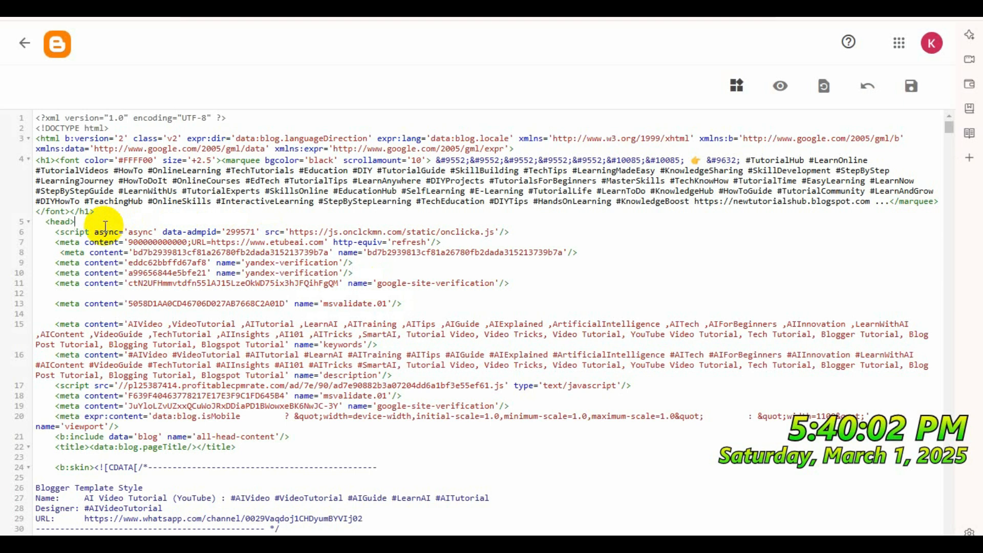
{"action": "type", "text": "<meta confirm=\"partners-house-187153\"/>"}
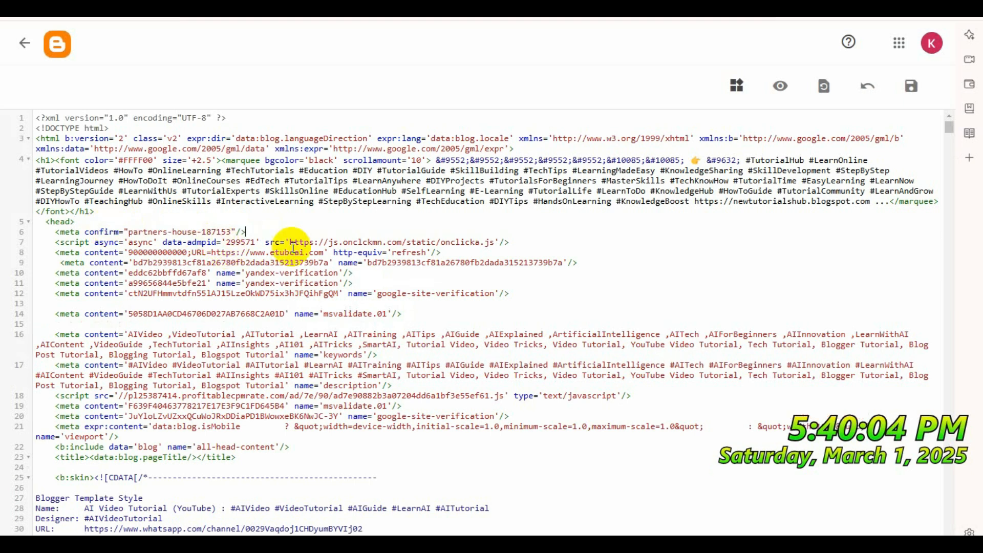
{"action": "left_click", "coordinate": [911, 90]}
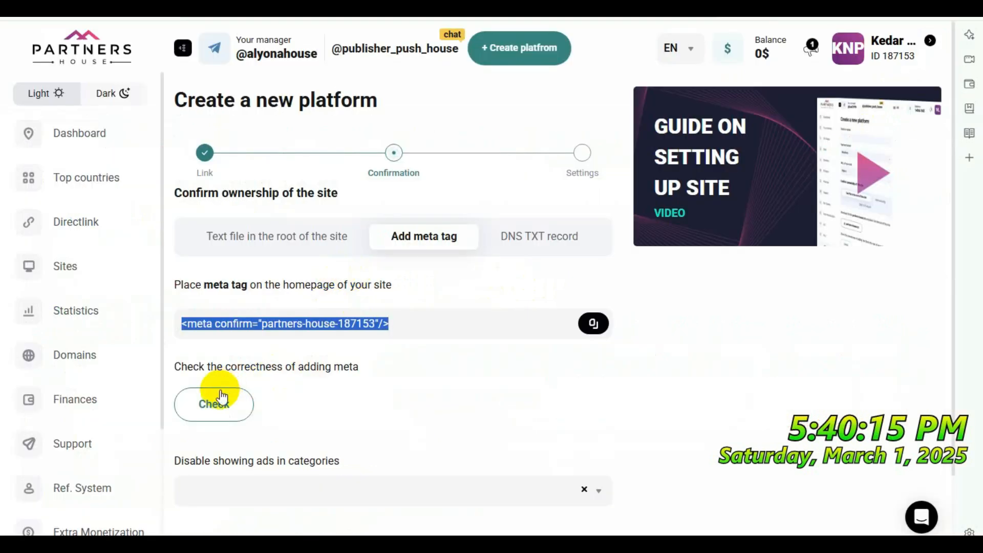
Back in Partners.House, check the added meta tag and continue to the platform settings
{"action": "left_click", "coordinate": [218, 399]}
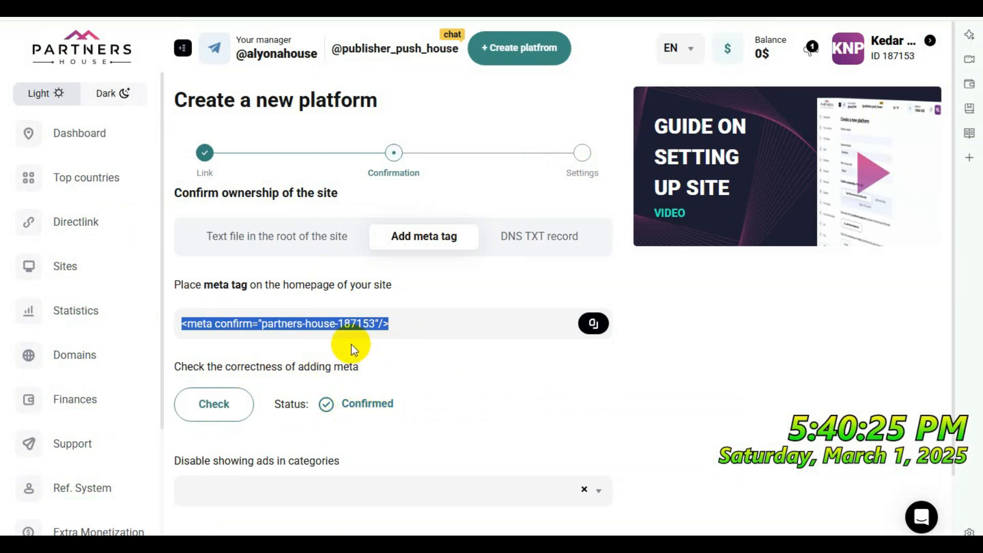
{"action": "scroll", "coordinate": [351, 345], "scroll_direction": "down", "scroll_amount": 2}
{"action": "left_click", "coordinate": [331, 469]}
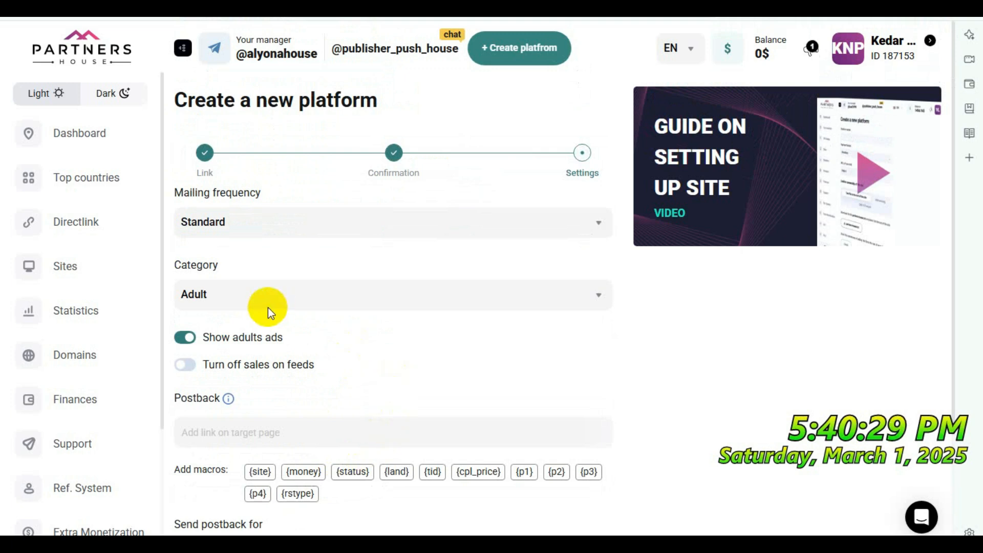
Set the platform's category to Mainstream and review the mailing frequency options, keeping Standard
{"action": "left_click", "coordinate": [596, 301]}
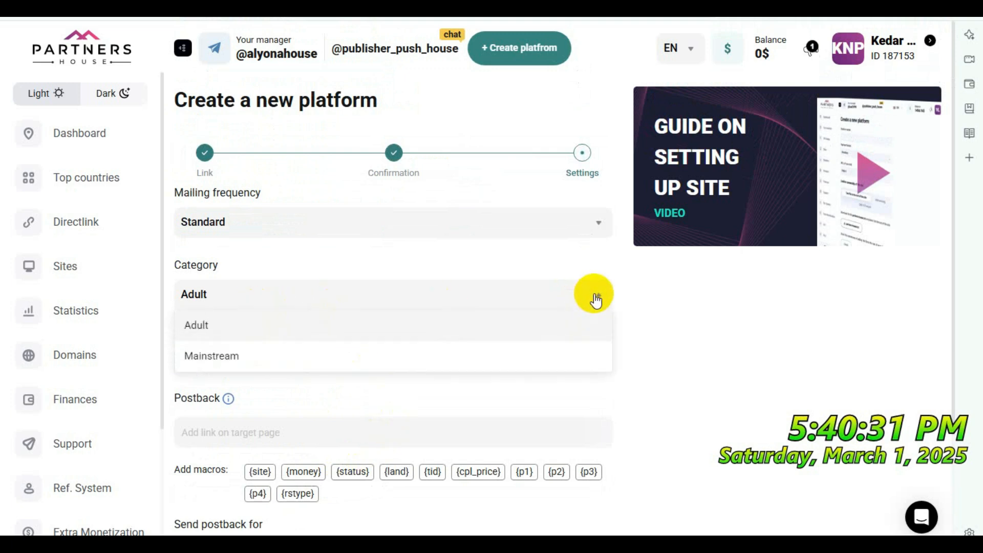
{"action": "left_click", "coordinate": [238, 358]}
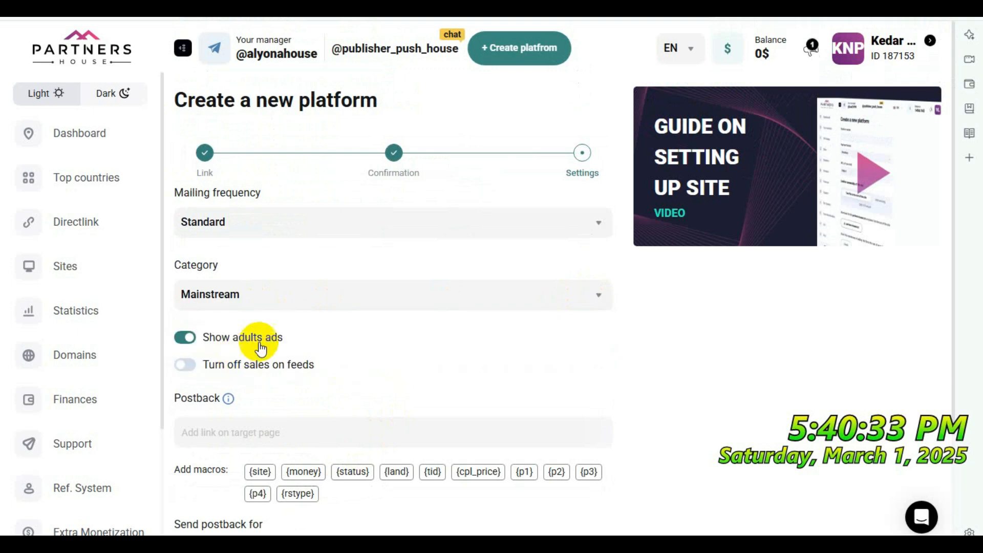
{"action": "left_click", "coordinate": [599, 222]}
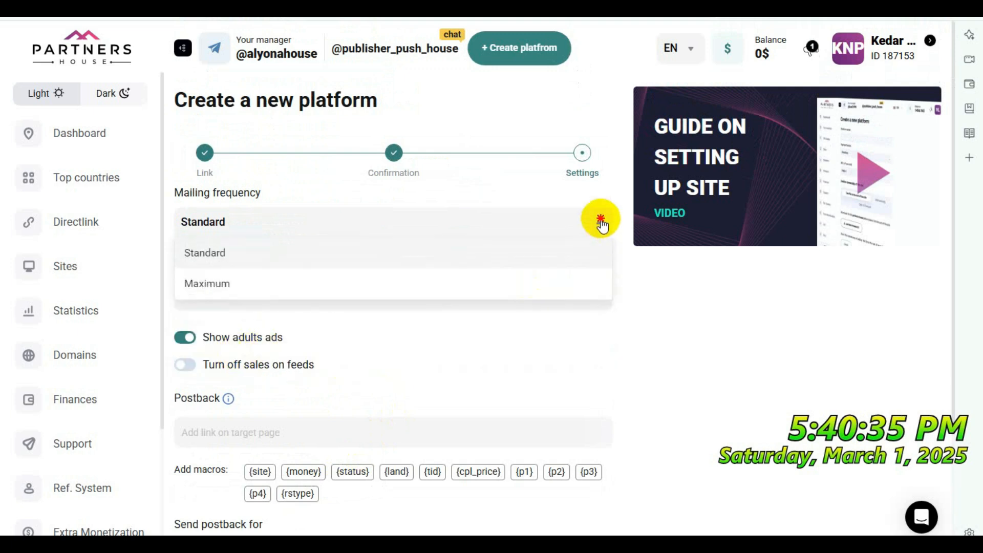
{"action": "left_click", "coordinate": [601, 222]}
Turn off adult ads for the platform and save its settings, leaving the postback link empty
{"action": "scroll", "coordinate": [576, 328], "scroll_direction": "down", "scroll_amount": 1}
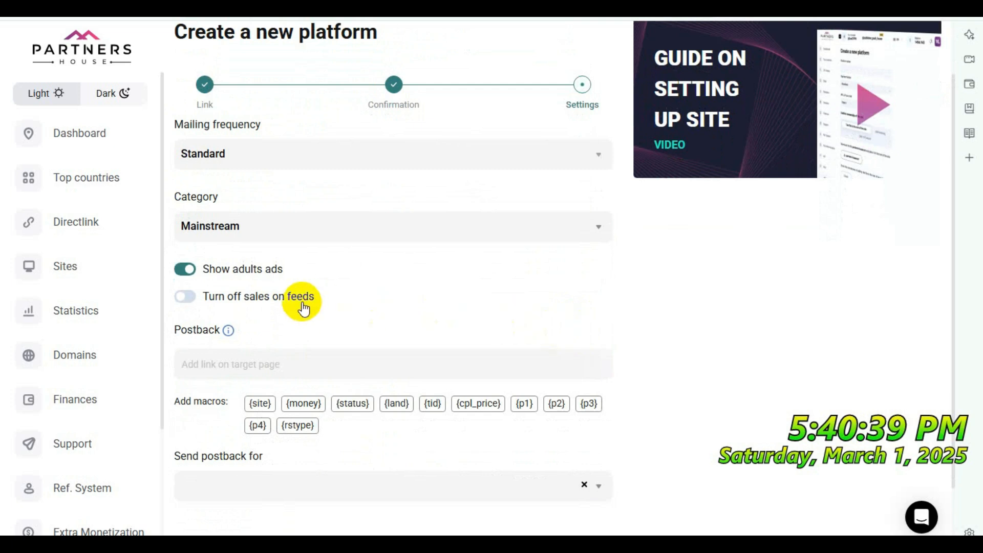
{"action": "left_click", "coordinate": [187, 270]}
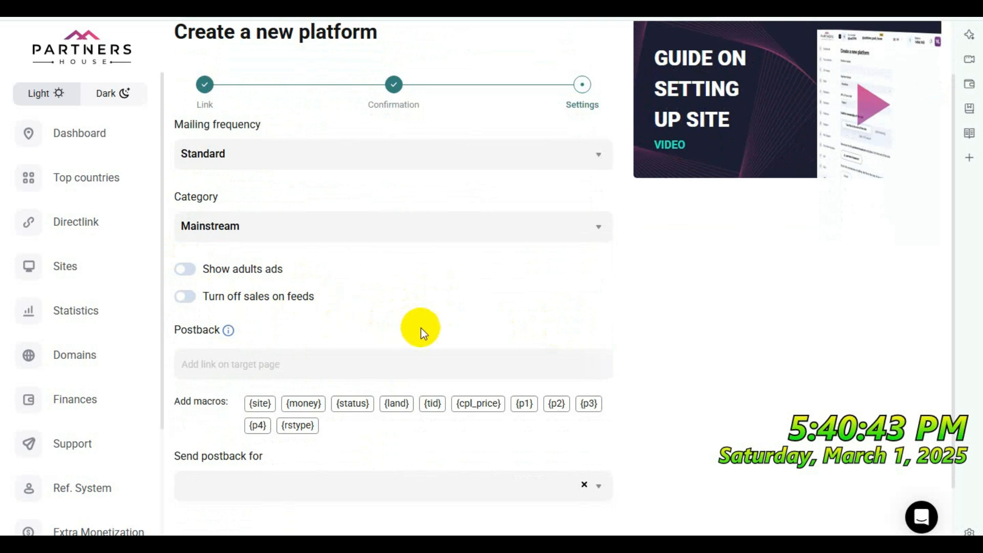
{"action": "scroll", "coordinate": [461, 330], "scroll_direction": "down", "scroll_amount": 2}
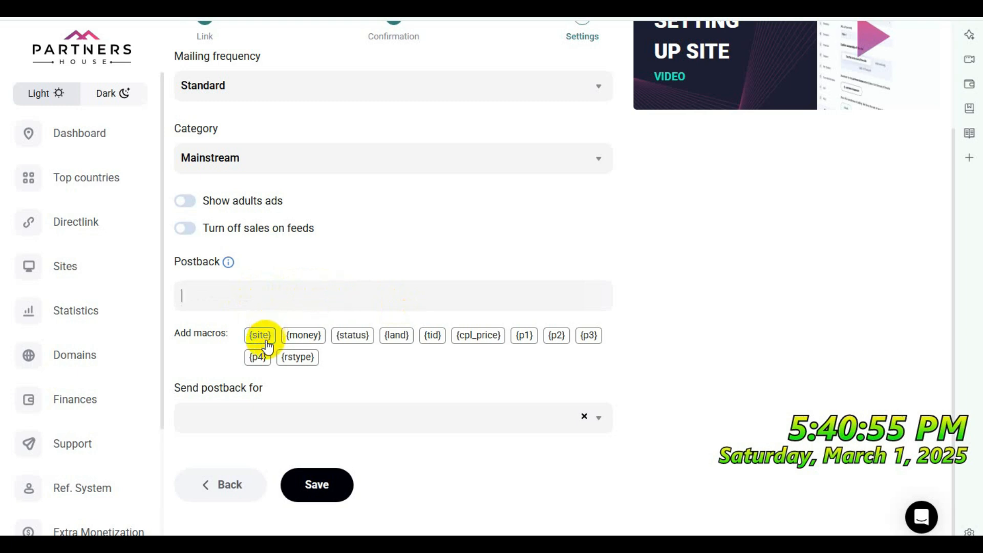
{"action": "left_click", "coordinate": [332, 487]}
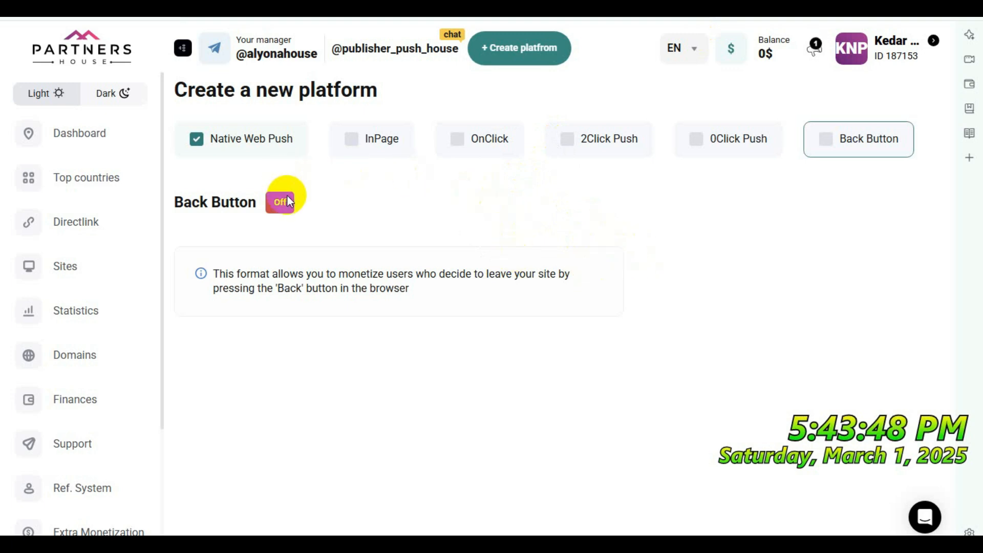
Open the InPage ad format of the new platform and switch it on
{"action": "left_click", "coordinate": [378, 142]}
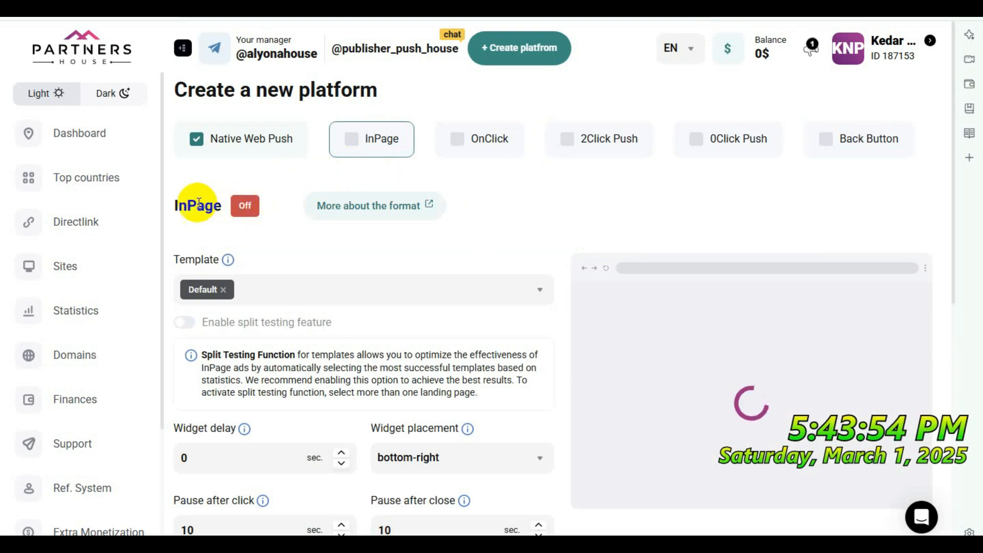
{"action": "left_click", "coordinate": [241, 210]}
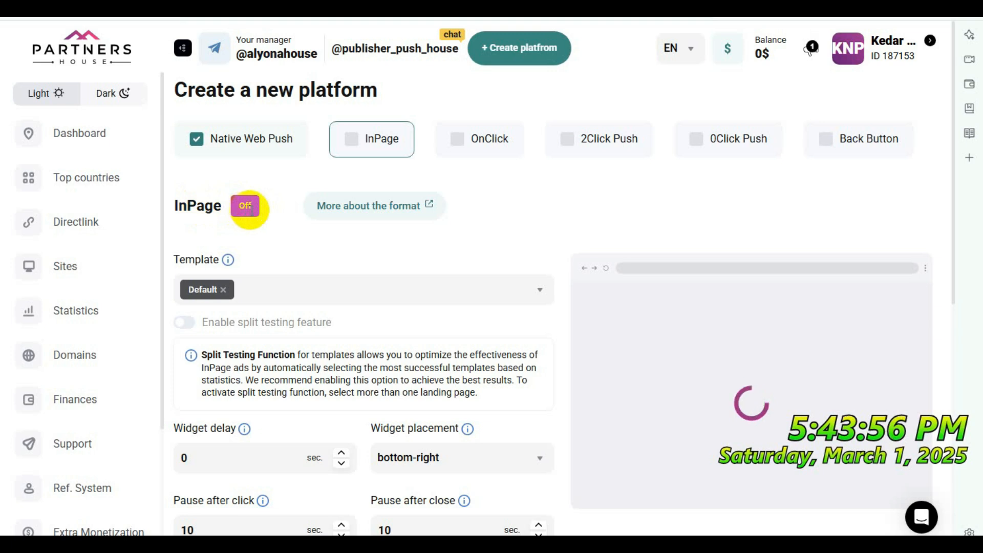
{"action": "left_click", "coordinate": [364, 145]}
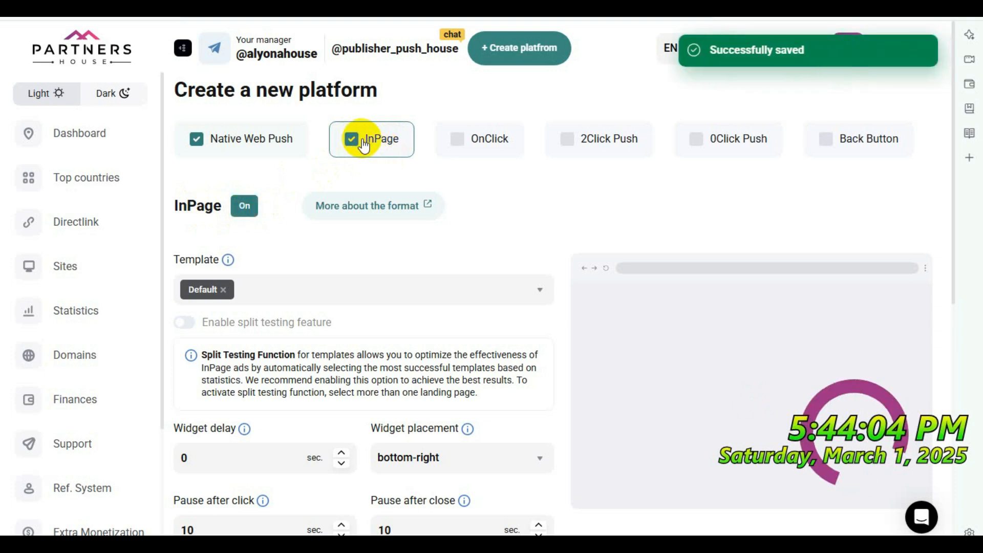
Set the InPage widget placement to top-right, review the remaining format options and save
{"action": "scroll", "coordinate": [407, 316], "scroll_direction": "down", "scroll_amount": 5}
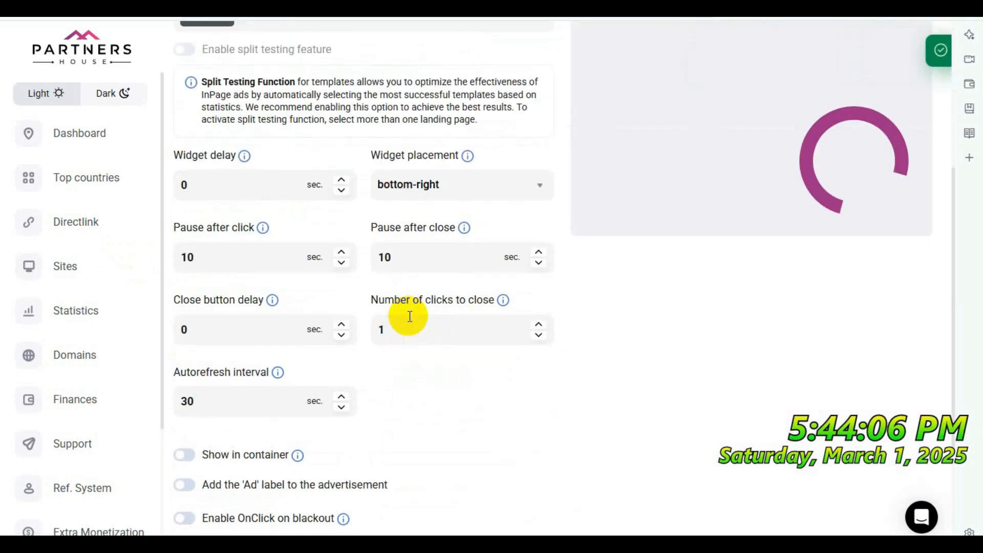
{"action": "left_click", "coordinate": [482, 180]}
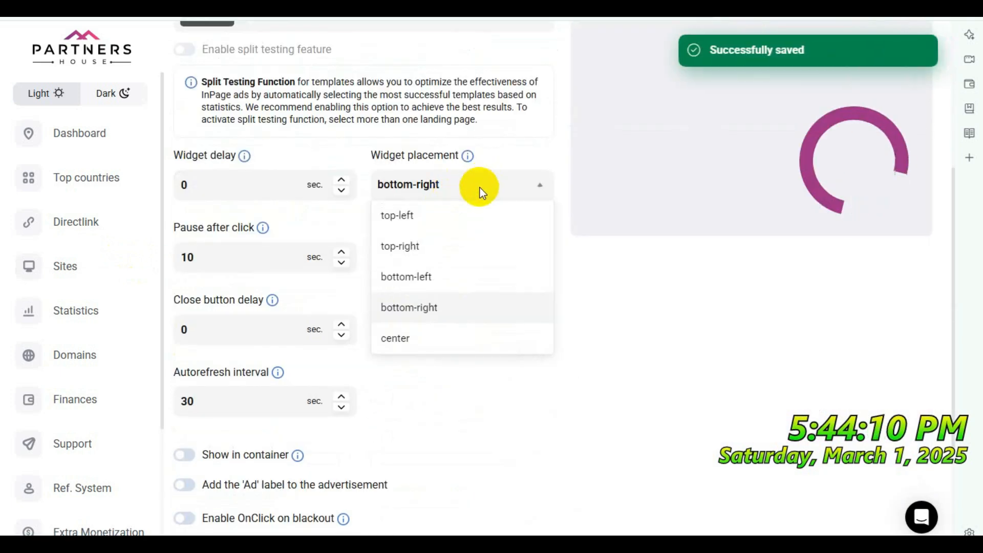
{"action": "left_click", "coordinate": [451, 249]}
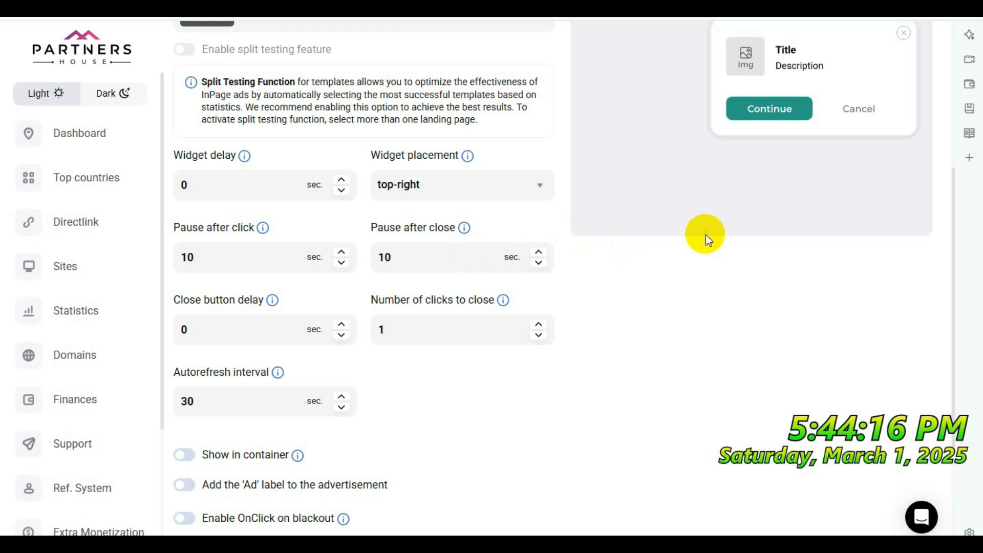
{"action": "scroll", "coordinate": [697, 251], "scroll_direction": "up", "scroll_amount": 3}
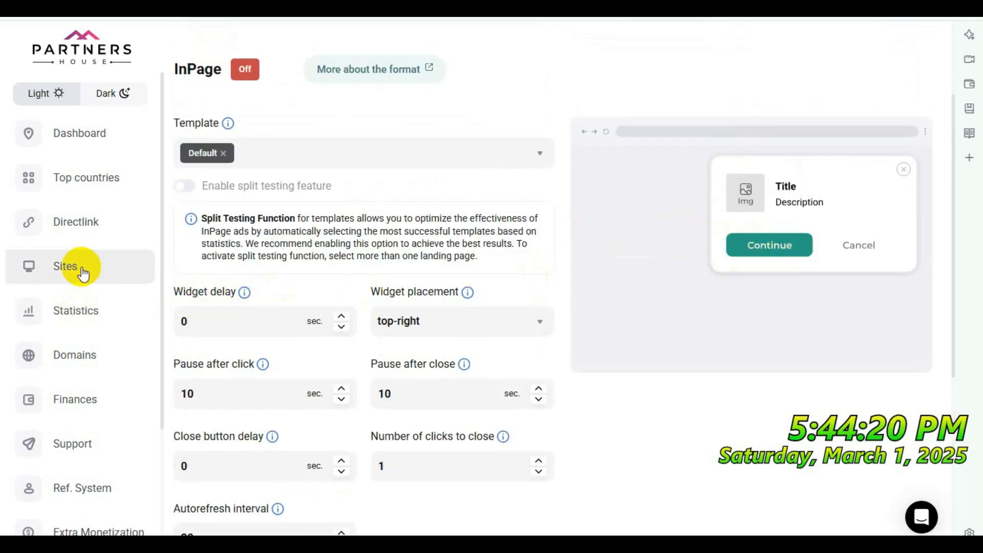
{"action": "scroll", "coordinate": [331, 330], "scroll_direction": "down", "scroll_amount": 6}
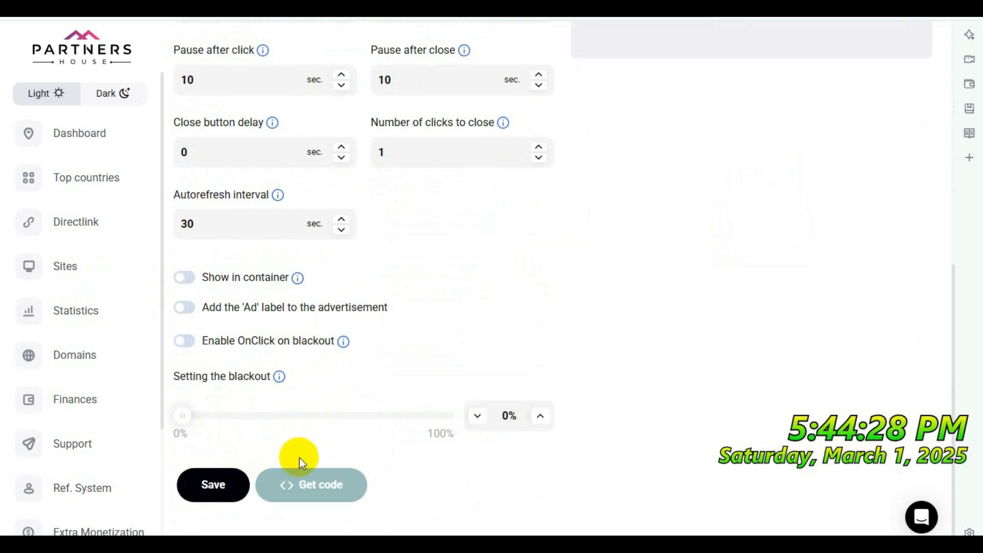
{"action": "scroll", "coordinate": [296, 441], "scroll_direction": "up", "scroll_amount": 7}
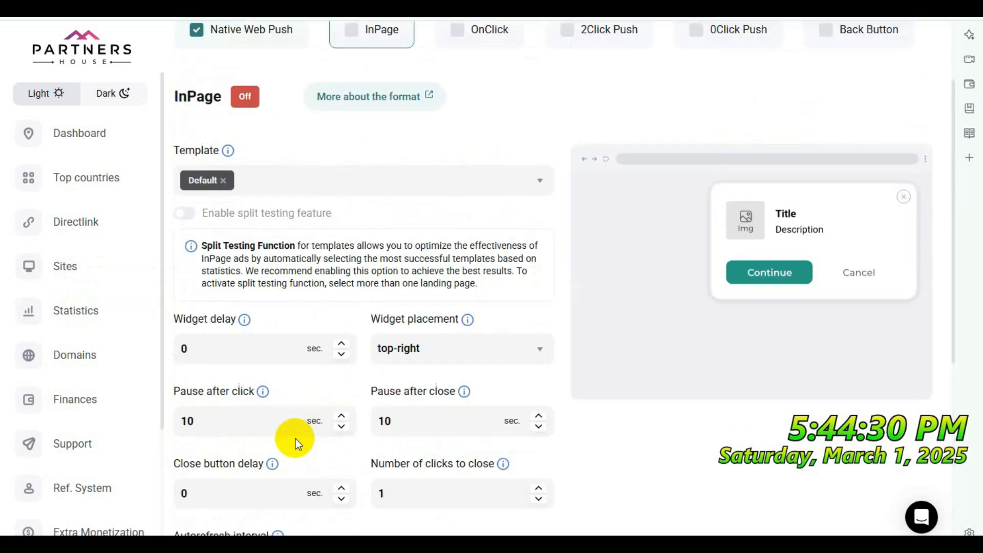
{"action": "scroll", "coordinate": [296, 439], "scroll_direction": "down", "scroll_amount": 7}
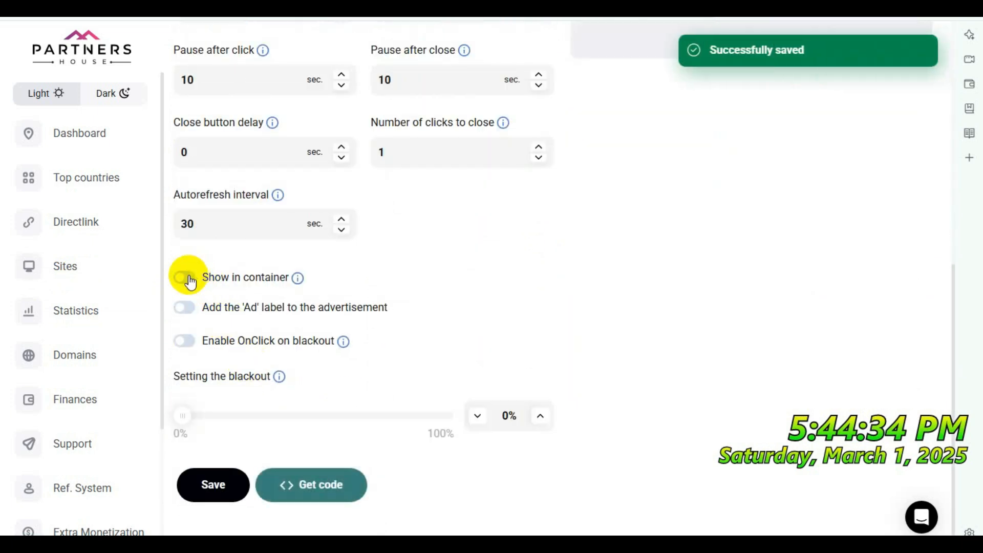
Return to the sites list and make a copy of the Tech Blogger site
{"action": "left_click", "coordinate": [82, 272]}
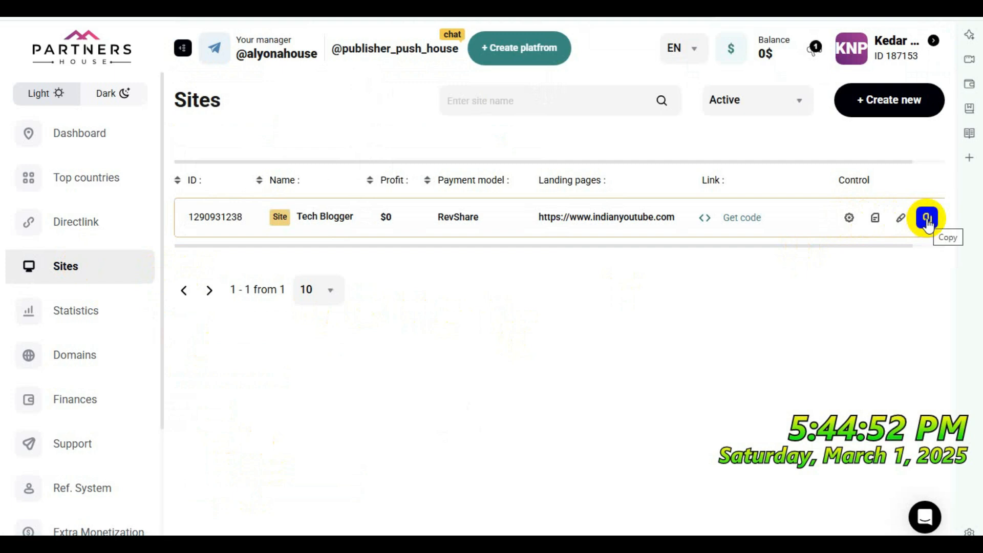
{"action": "left_click", "coordinate": [927, 219]}
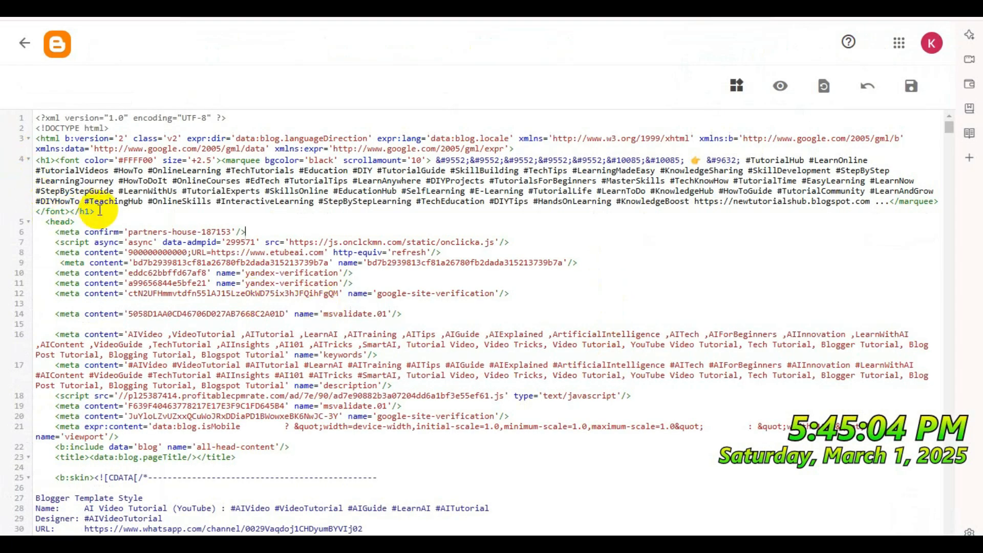
In the Blogger theme's HTML, paste the clipboard content on a new line directly below the <head> tag
{"action": "left_click", "coordinate": [75, 221]}
{"action": "key", "text": "Return"}
{"action": "key", "text": "ctrl+v"}
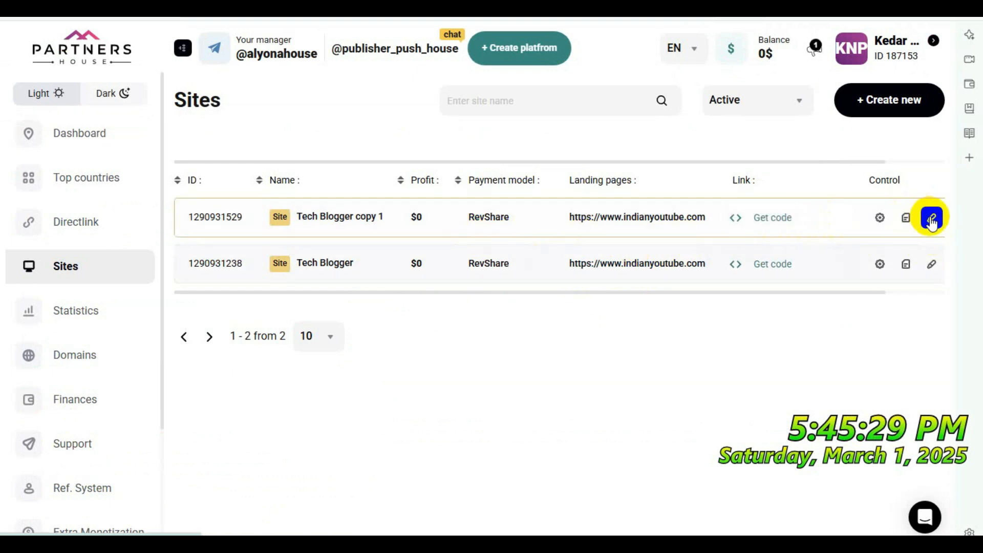
View the settings of the Tech Blogger copy 1 site and the Directlink page, and return to the sites list
{"action": "left_click", "coordinate": [881, 218]}
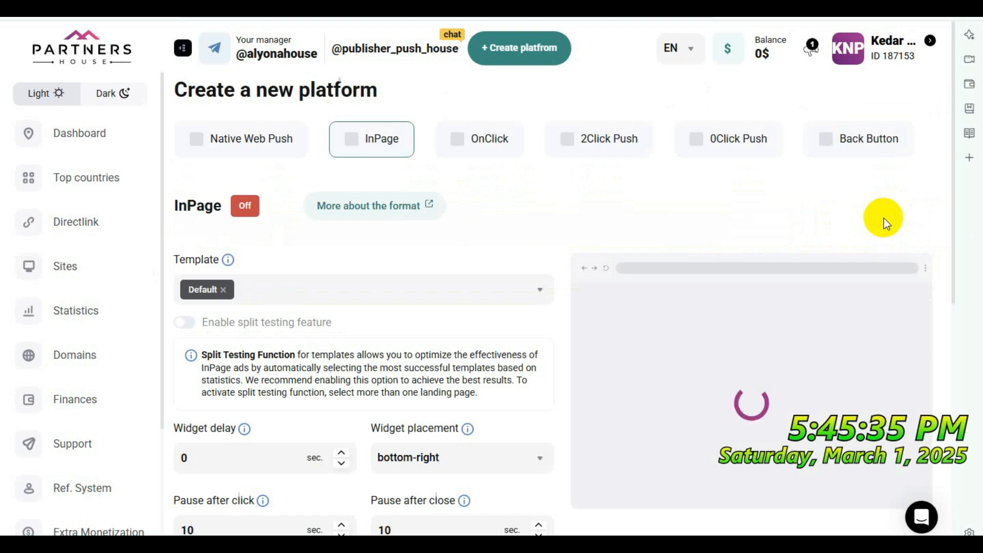
{"action": "left_click", "coordinate": [92, 266]}
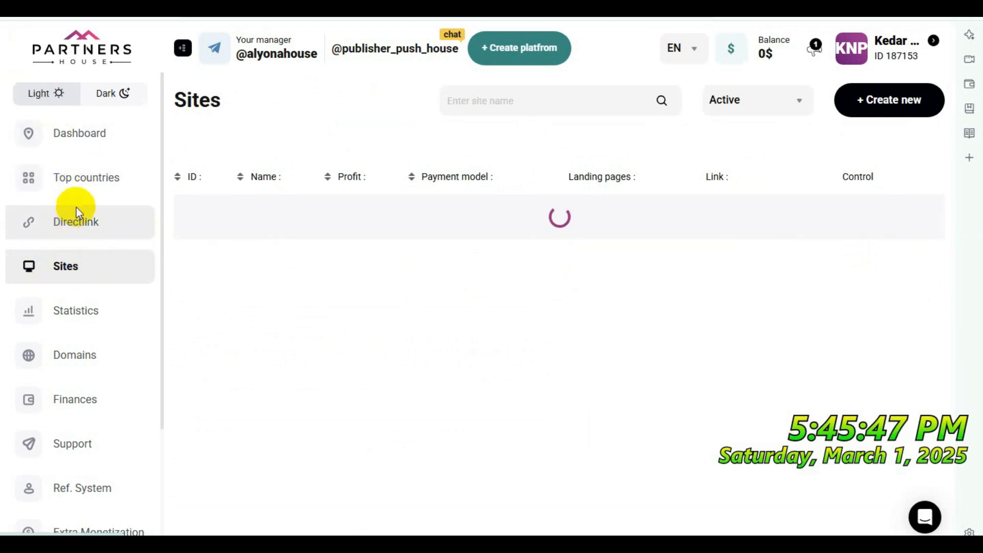
{"action": "scroll", "coordinate": [124, 263], "scroll_direction": "down", "scroll_amount": 3}
{"action": "scroll", "coordinate": [124, 264], "scroll_direction": "up", "scroll_amount": 3}
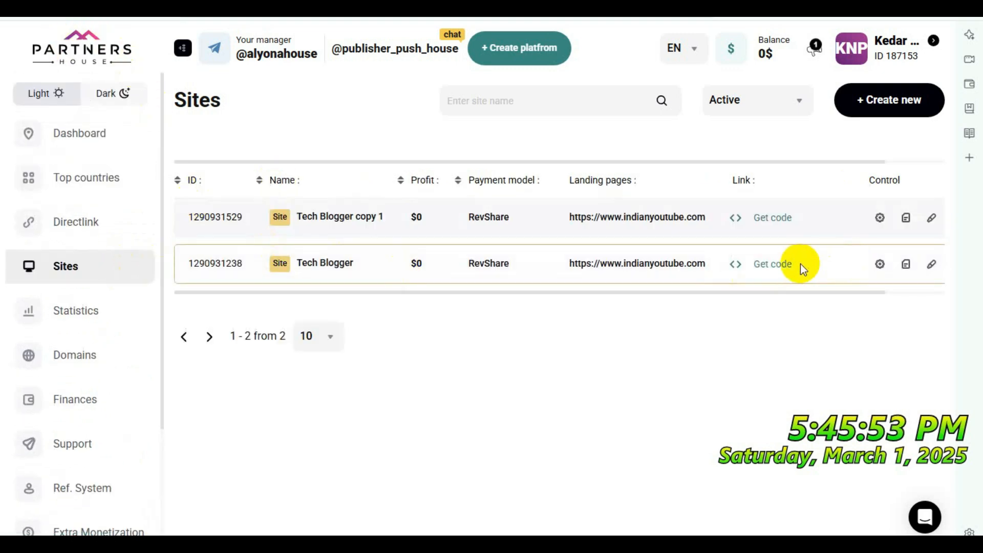
{"action": "left_click", "coordinate": [772, 268]}
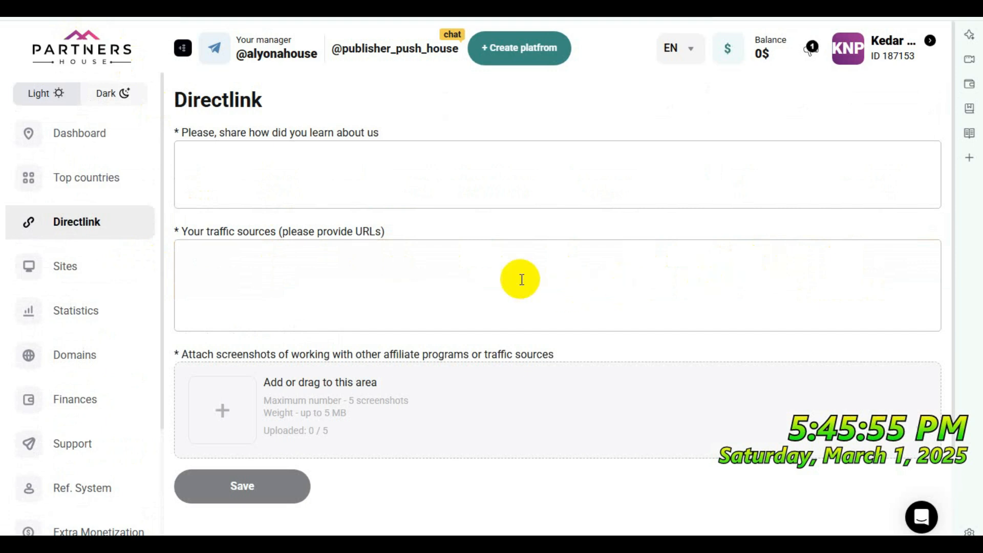
{"action": "left_click", "coordinate": [77, 258]}
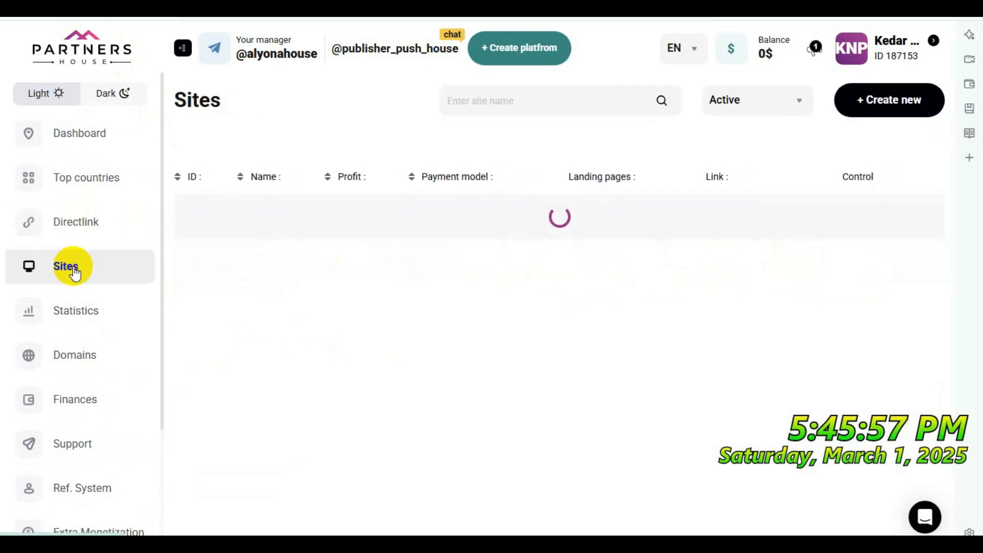
Open the code of the original Tech Blogger site, check the available domains and copy the script with news-xyukahi.xyz as domain
{"action": "left_click", "coordinate": [761, 263]}
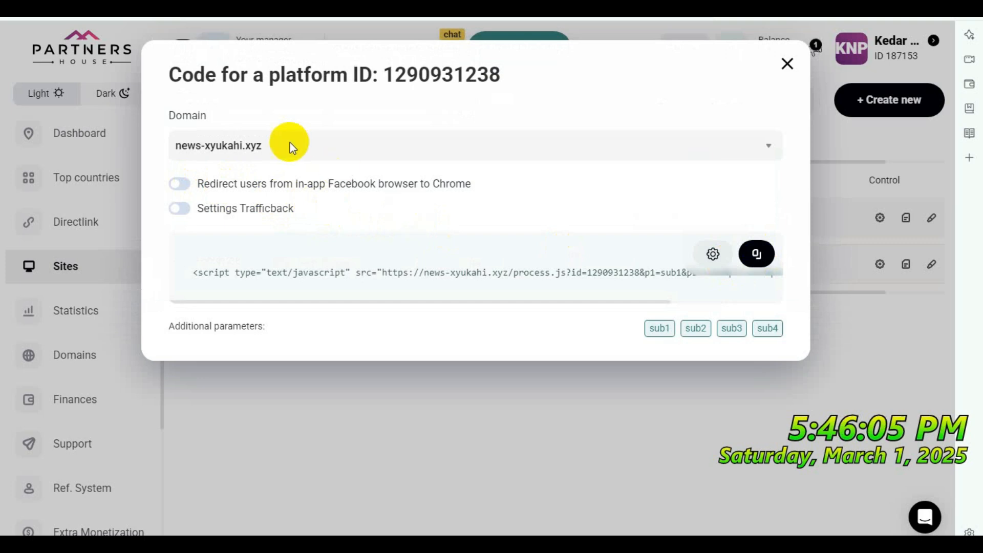
{"action": "left_click", "coordinate": [229, 145]}
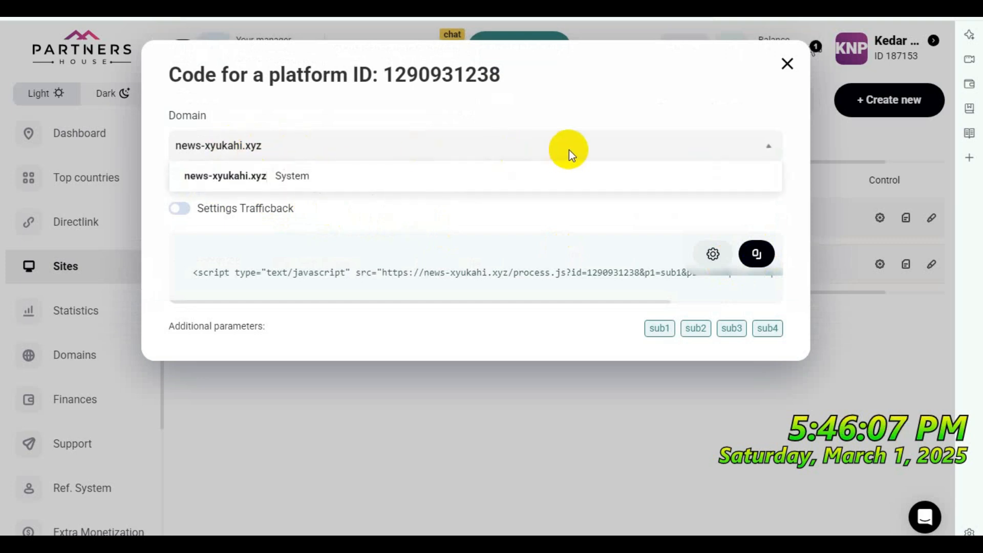
{"action": "left_click", "coordinate": [615, 137]}
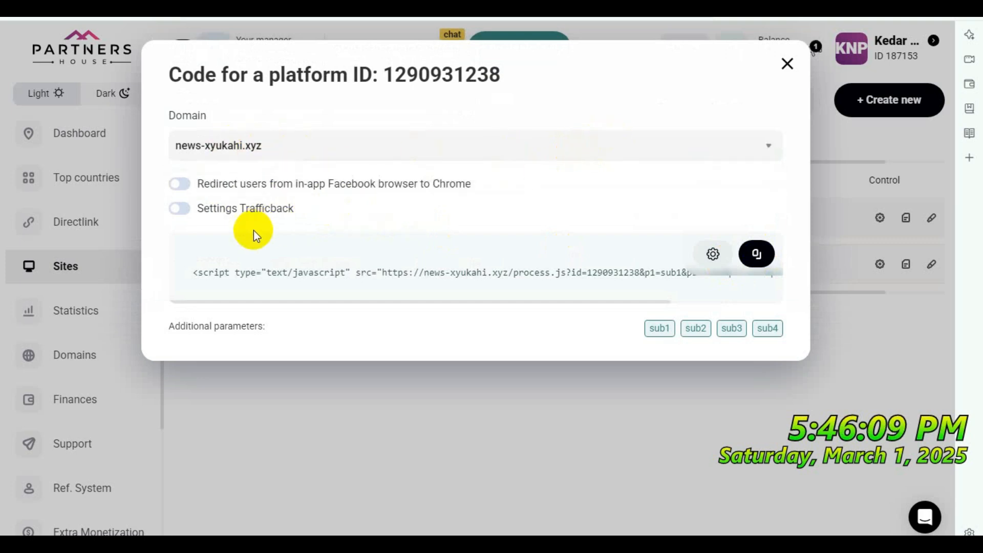
{"action": "left_click", "coordinate": [757, 254]}
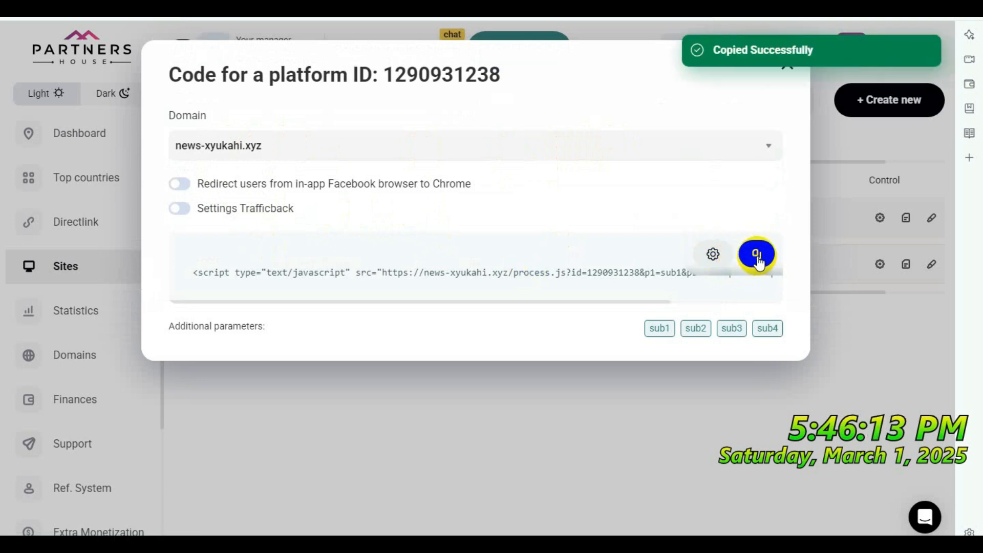
In the Blogger theme's HTML, replace the first partners-house confirmation meta tag below <head> with the copied script and save the theme
{"action": "left_click", "coordinate": [668, 544]}
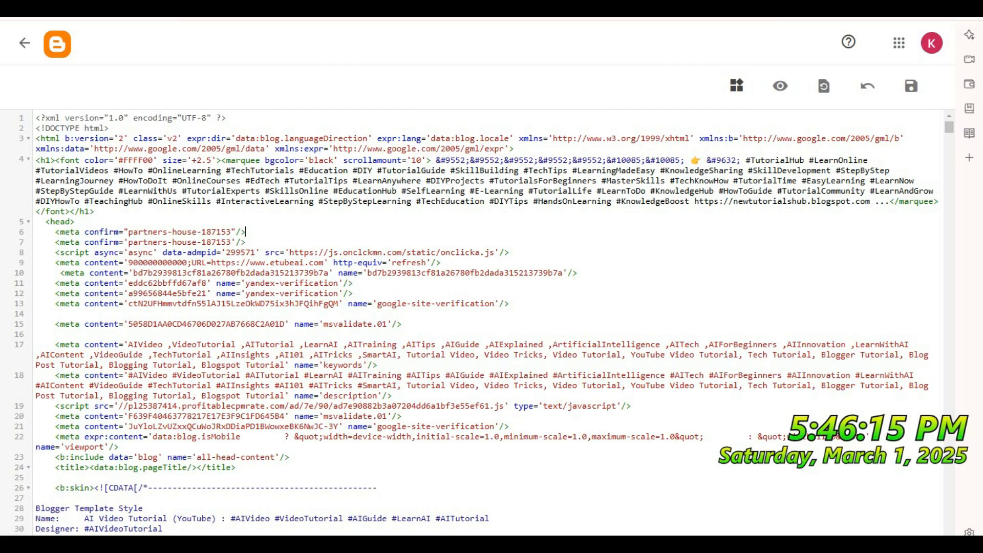
{"action": "left_click_drag", "start_coordinate": [256, 233], "coordinate": [57, 233]}
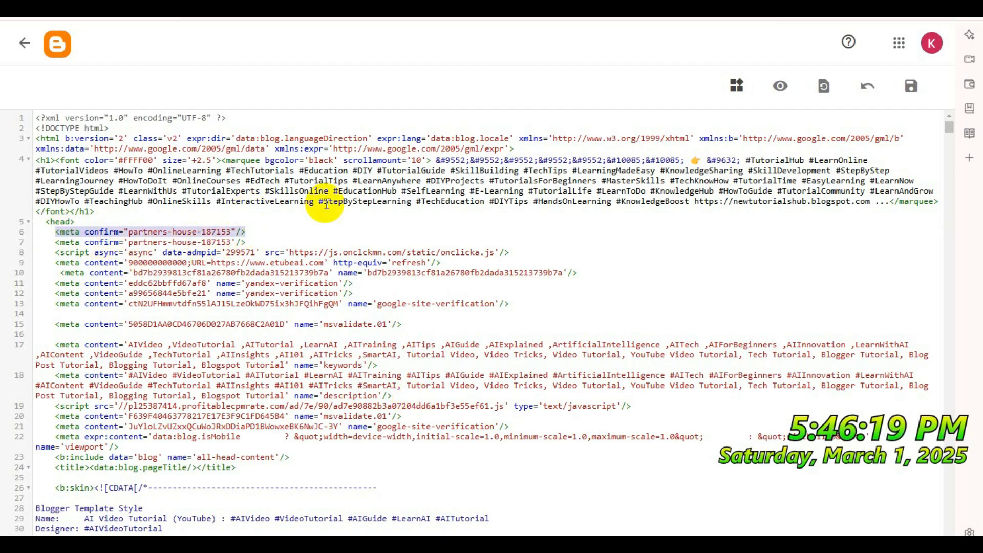
{"action": "key", "text": "ctrl+v"}
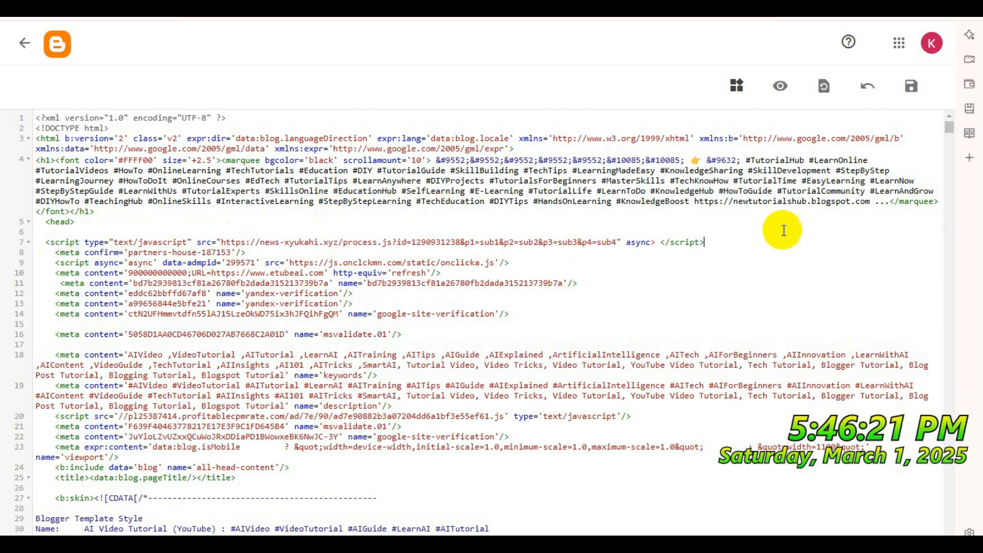
{"action": "left_click", "coordinate": [915, 94]}
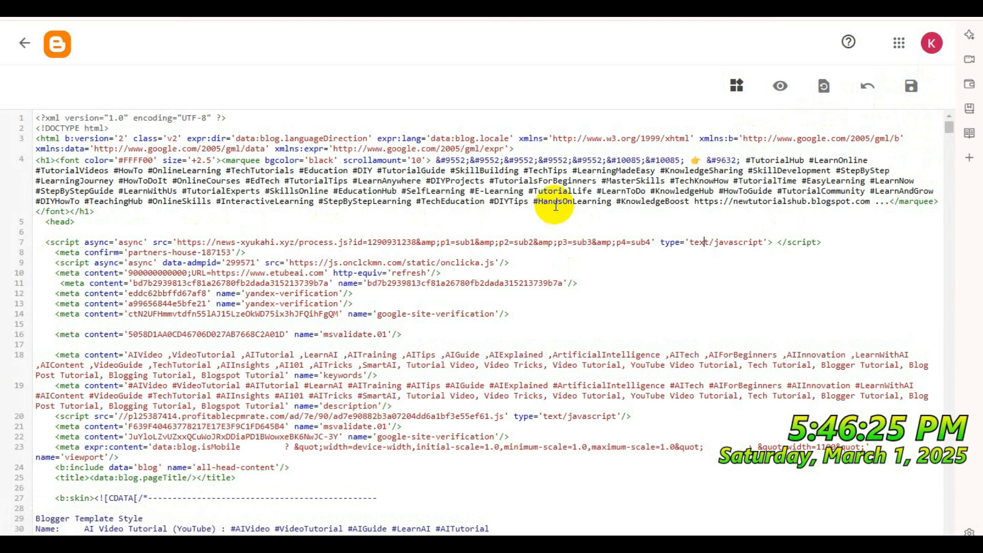
Open the live blog and examine its homepage from the header down to the website links for the new ads
{"action": "left_click", "coordinate": [582, 7]}
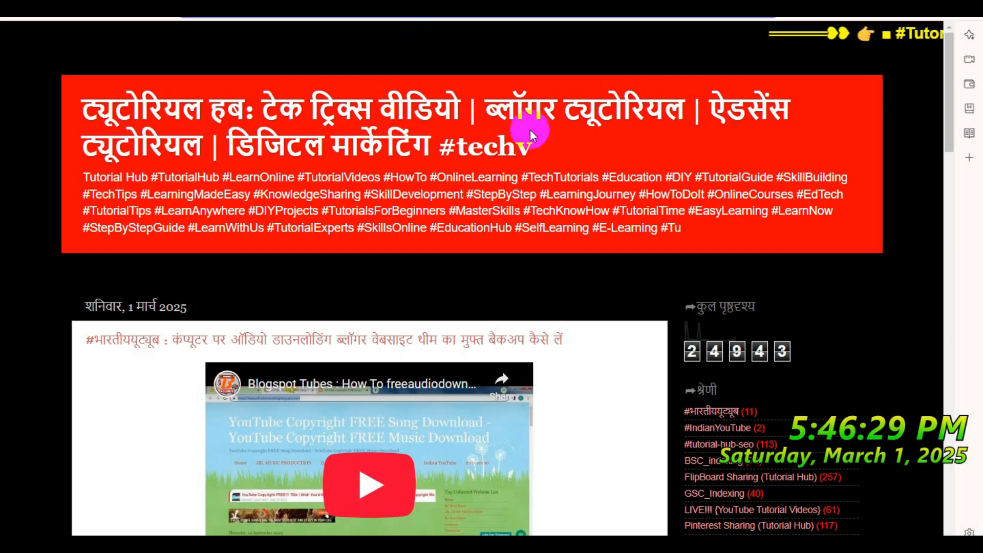
{"action": "left_click", "coordinate": [462, 46]}
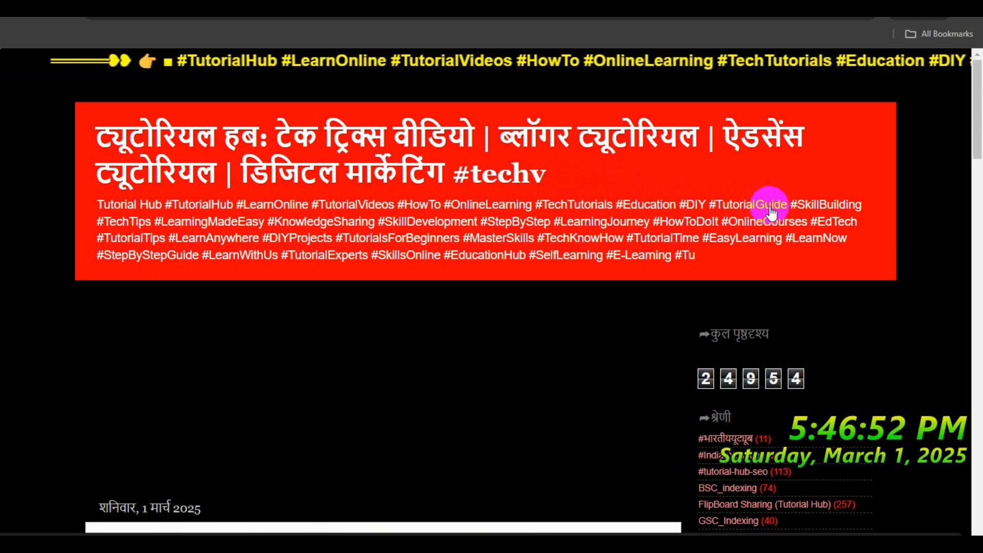
{"action": "scroll", "coordinate": [772, 211], "scroll_direction": "down", "scroll_amount": 3}
{"action": "scroll", "coordinate": [772, 211], "scroll_direction": "up", "scroll_amount": 3}
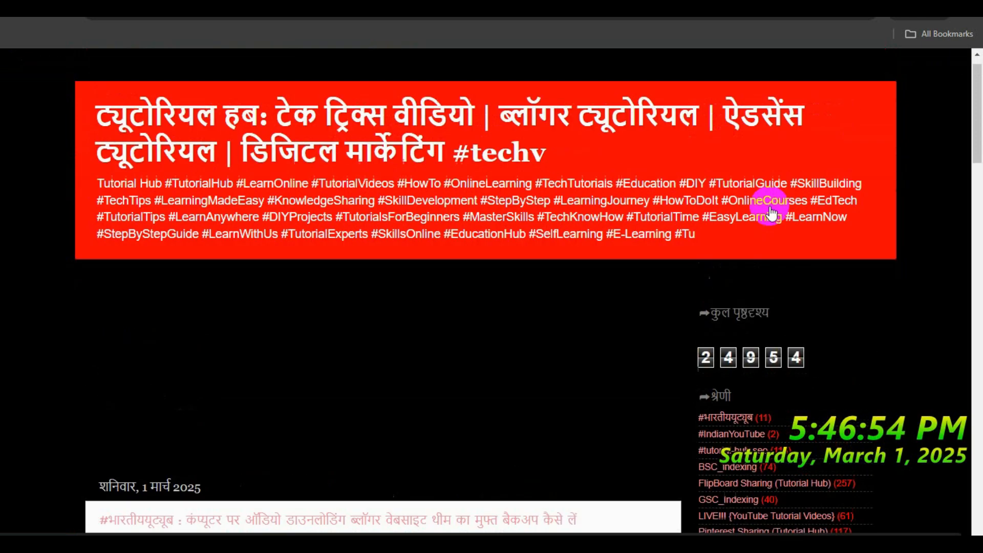
{"action": "scroll", "coordinate": [772, 211], "scroll_direction": "down", "scroll_amount": 12}
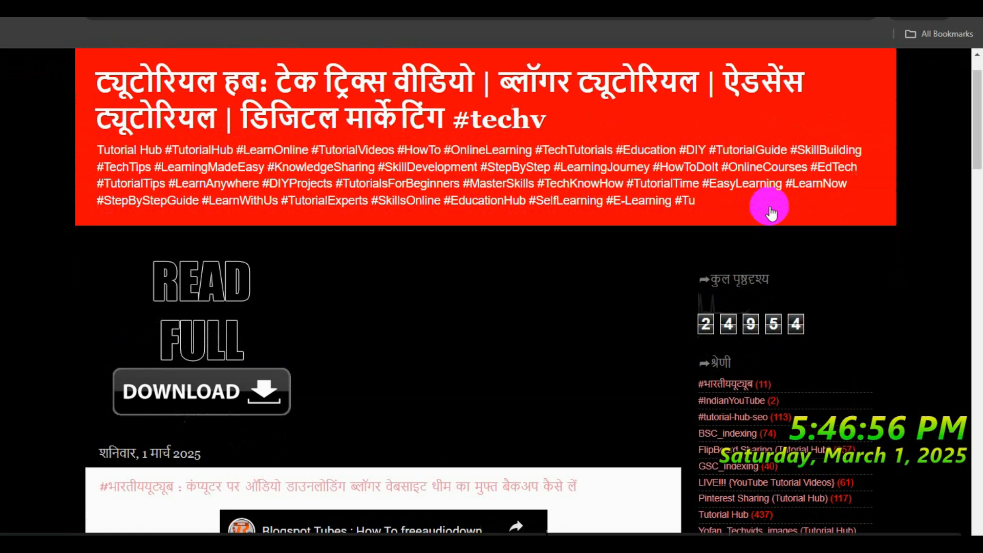
{"action": "scroll", "coordinate": [772, 211], "scroll_direction": "down", "scroll_amount": 14}
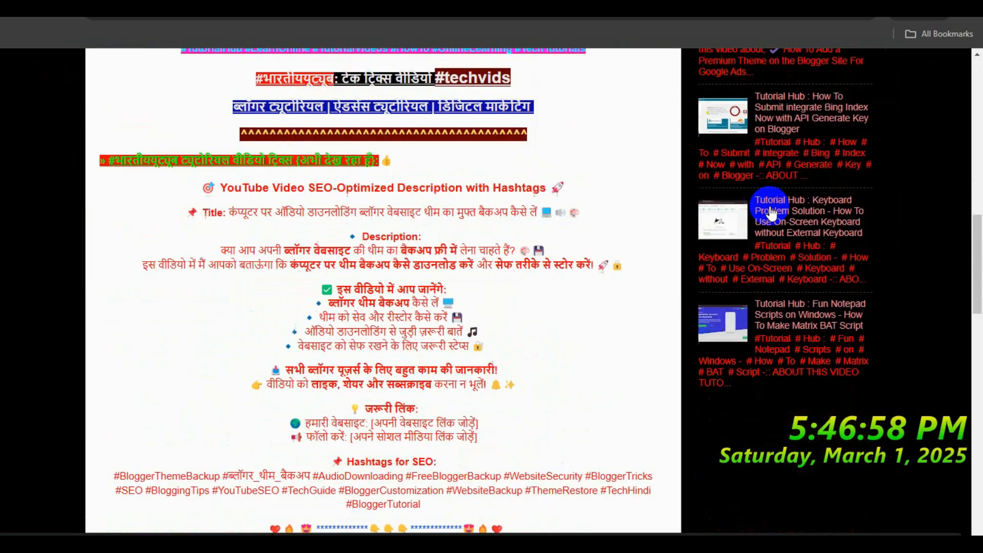
{"action": "scroll", "coordinate": [772, 211], "scroll_direction": "down", "scroll_amount": 9}
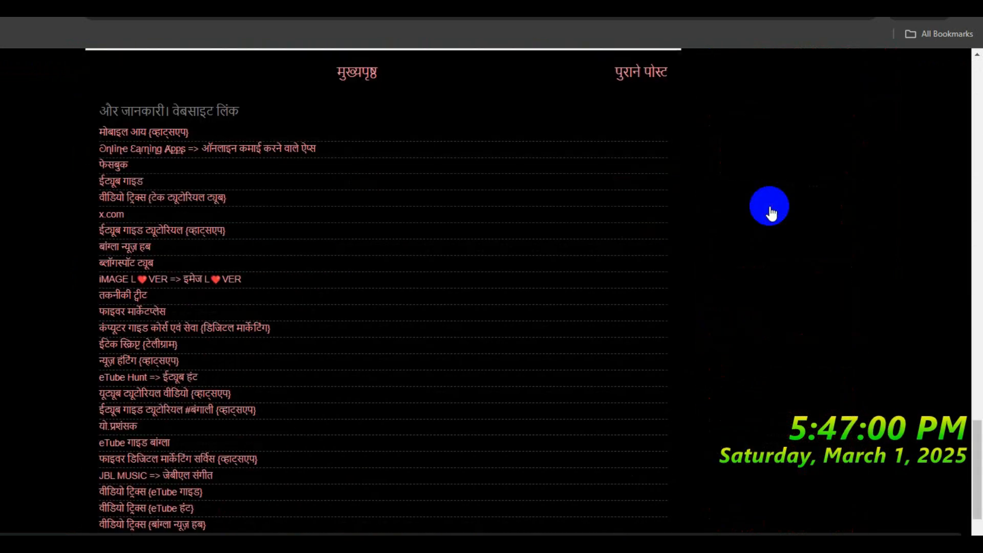
{"action": "scroll", "coordinate": [772, 211], "scroll_direction": "up", "scroll_amount": 11}
{"action": "scroll", "coordinate": [772, 211], "scroll_direction": "up", "scroll_amount": 20}
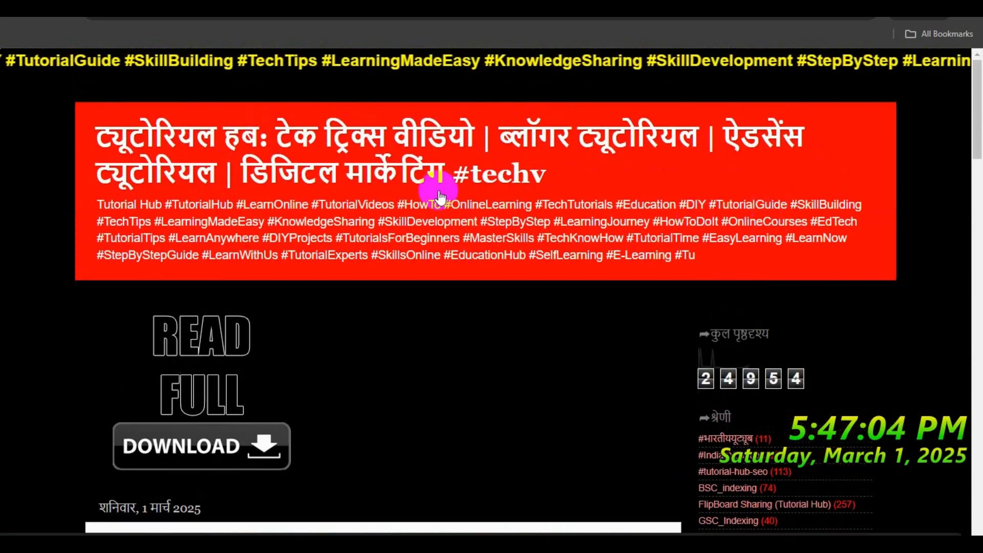
Reload the blog homepage twice and check it down to the website links section for ads
{"action": "left_click", "coordinate": [65, 13]}
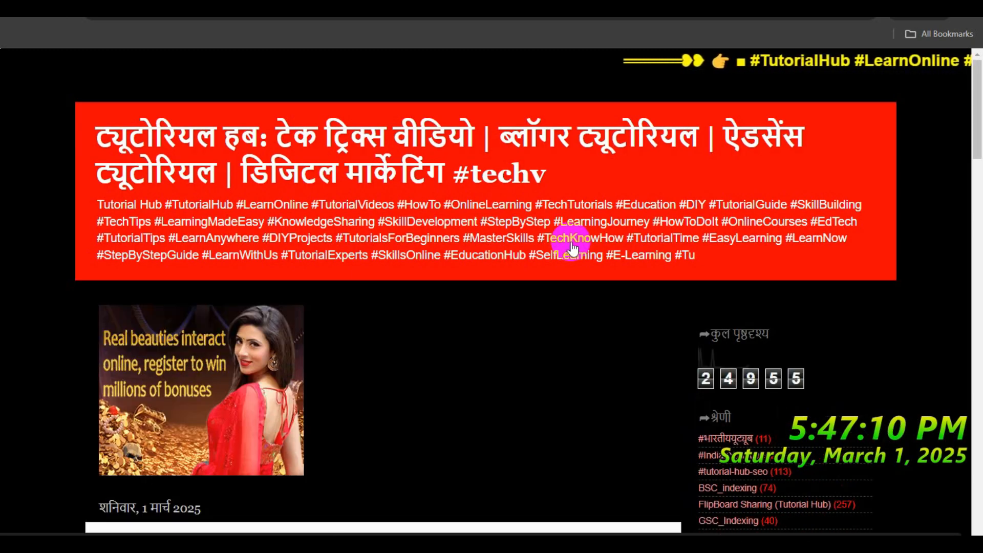
{"action": "left_click", "coordinate": [67, 8]}
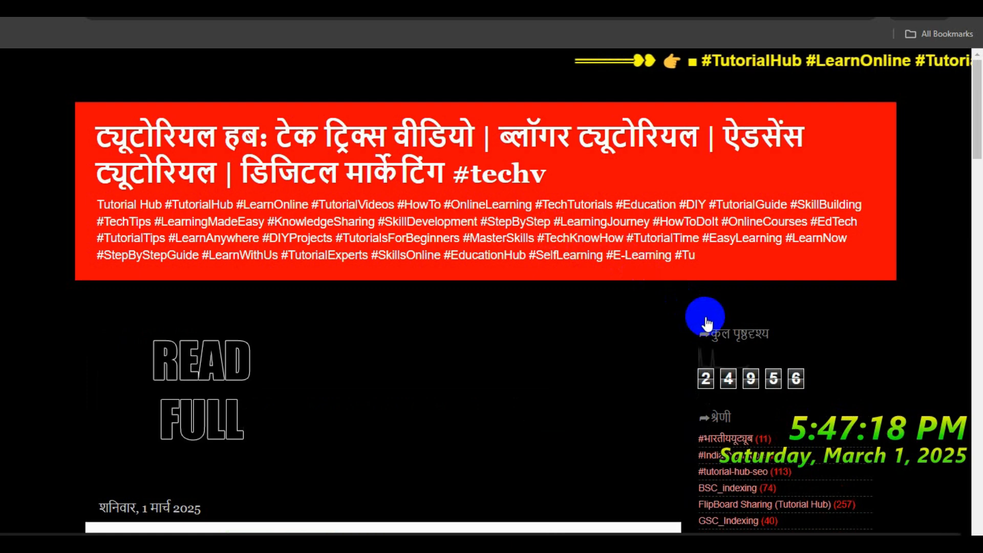
{"action": "scroll", "coordinate": [708, 324], "scroll_direction": "down", "scroll_amount": 15}
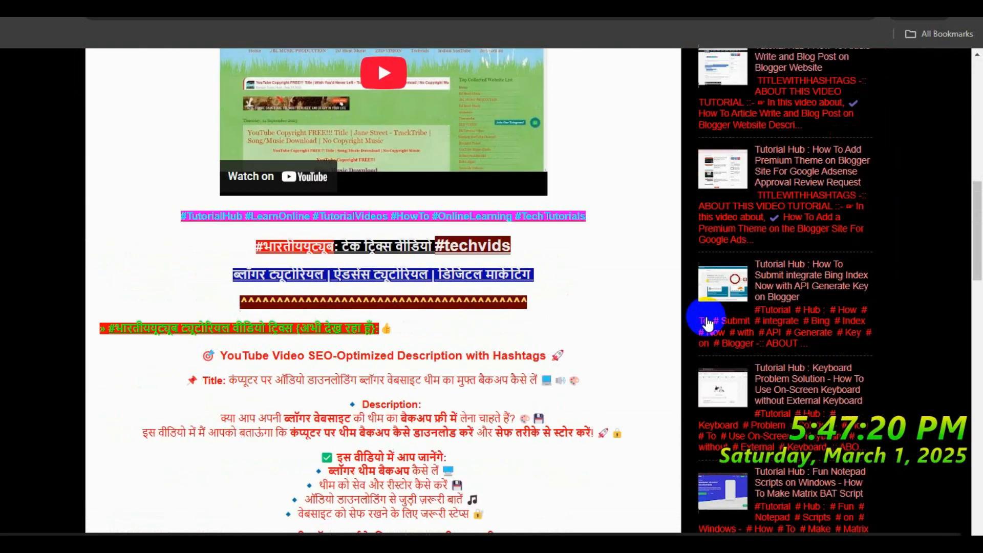
{"action": "scroll", "coordinate": [708, 325], "scroll_direction": "down", "scroll_amount": 12}
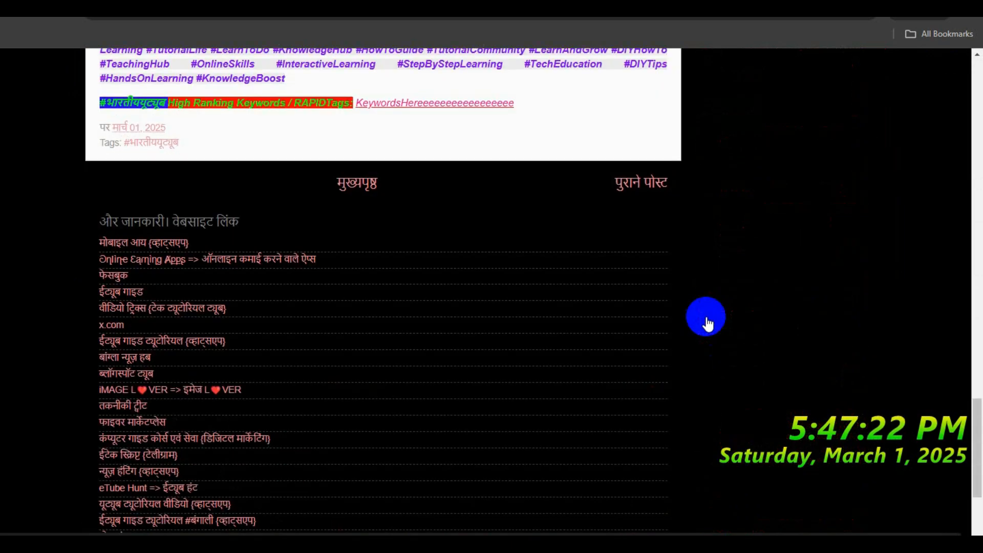
Open the blog's older posts (पुराने पोस्ट) and examine the page and its post content for ads
{"action": "left_click", "coordinate": [636, 192]}
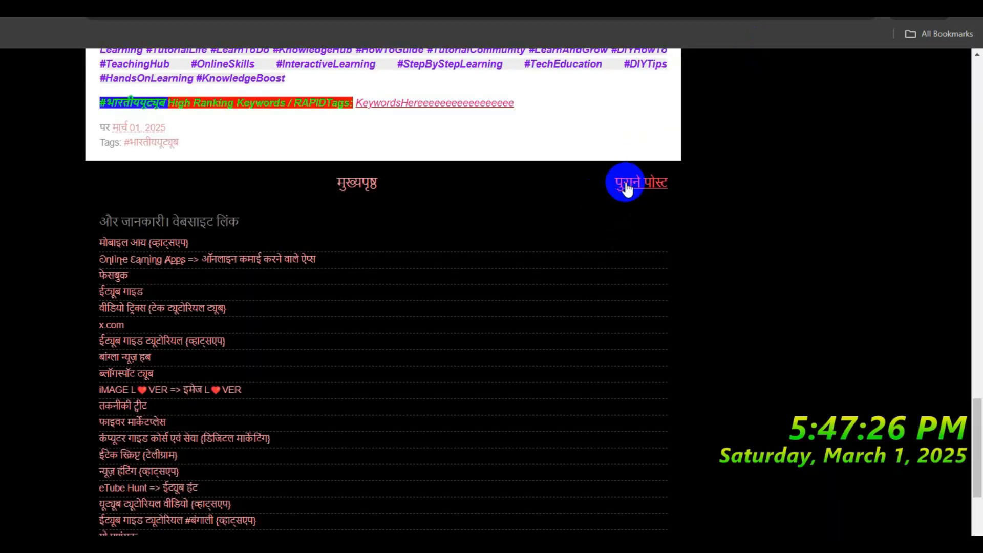
{"action": "left_click", "coordinate": [631, 188]}
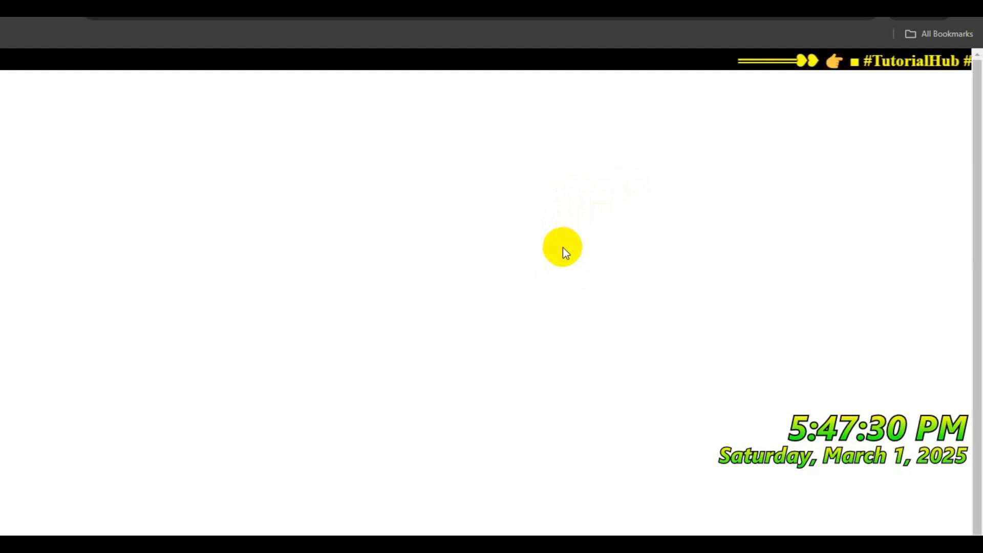
{"action": "scroll", "coordinate": [567, 266], "scroll_direction": "down", "scroll_amount": 1}
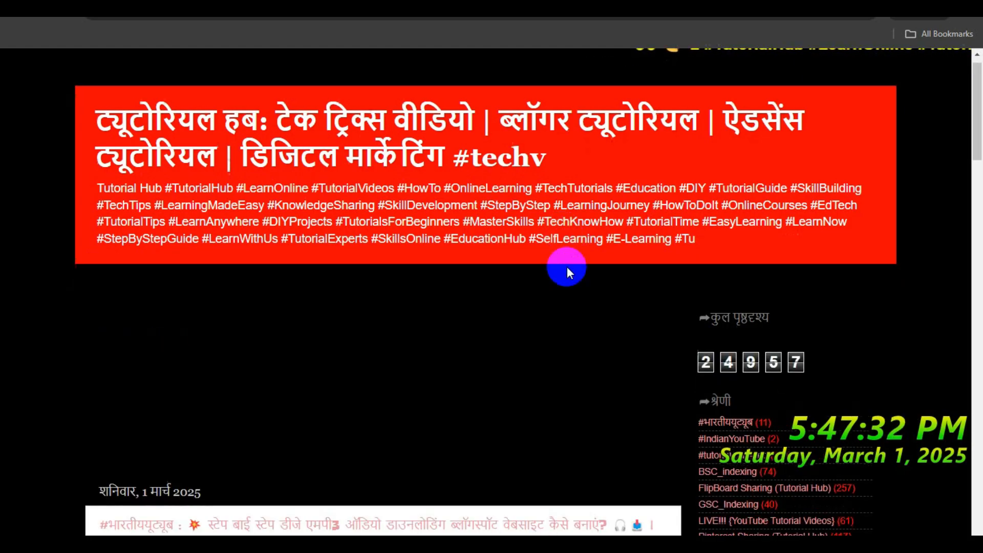
{"action": "scroll", "coordinate": [567, 266], "scroll_direction": "down", "scroll_amount": 2}
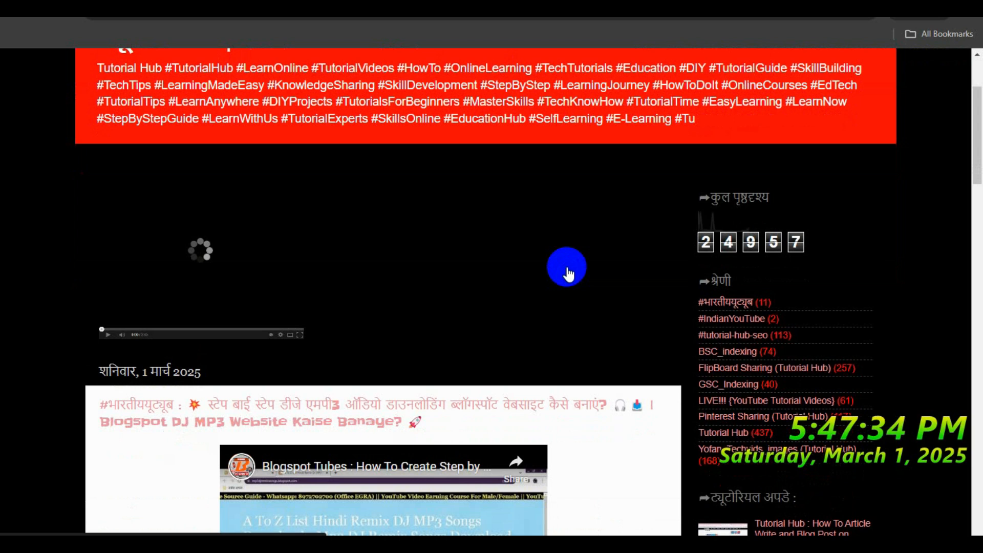
{"action": "scroll", "coordinate": [567, 268], "scroll_direction": "up", "scroll_amount": 2}
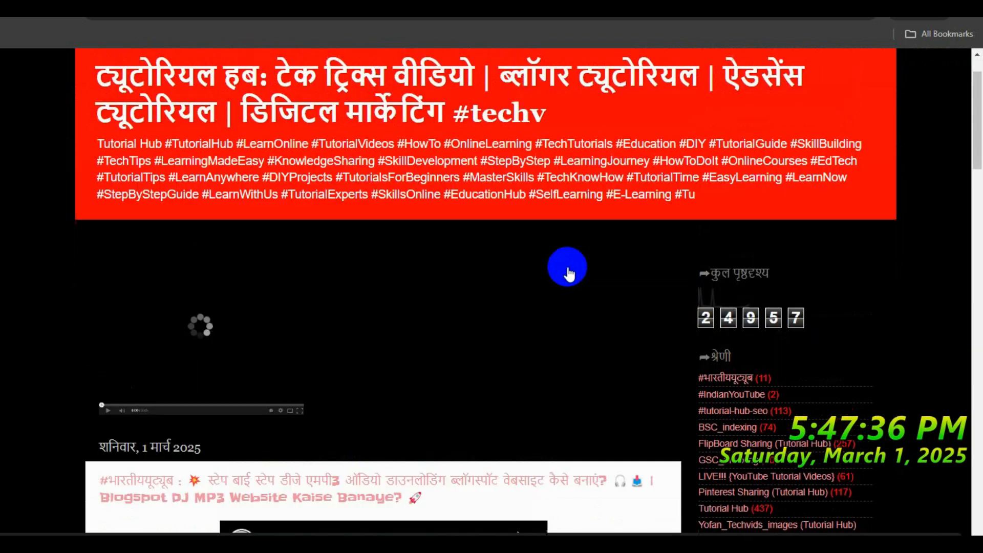
{"action": "scroll", "coordinate": [567, 269], "scroll_direction": "down", "scroll_amount": 4}
{"action": "scroll", "coordinate": [569, 271], "scroll_direction": "down", "scroll_amount": 18}
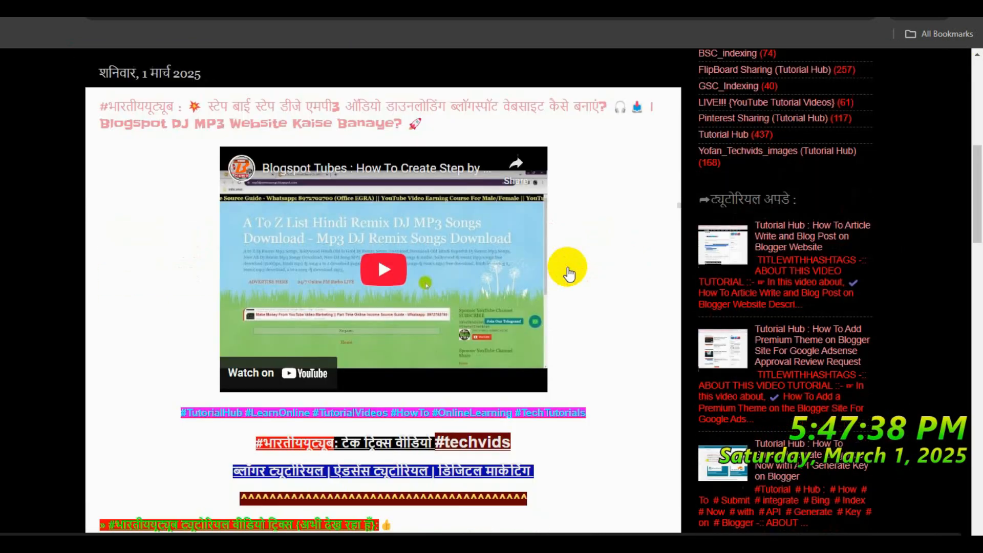
{"action": "scroll", "coordinate": [568, 271], "scroll_direction": "up", "scroll_amount": 4}
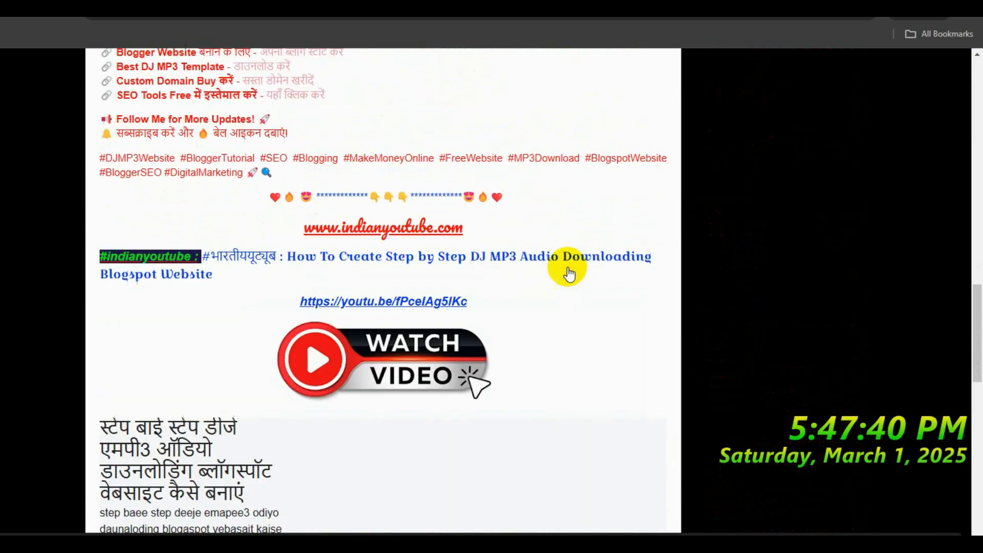